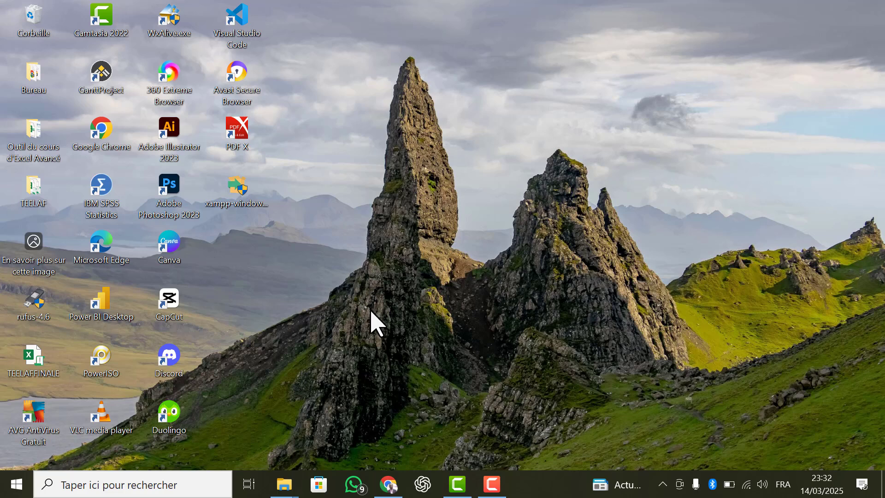
# - Switch to Google Chrome and open the Google home page in a new tab
pyautogui.click(389, 484)
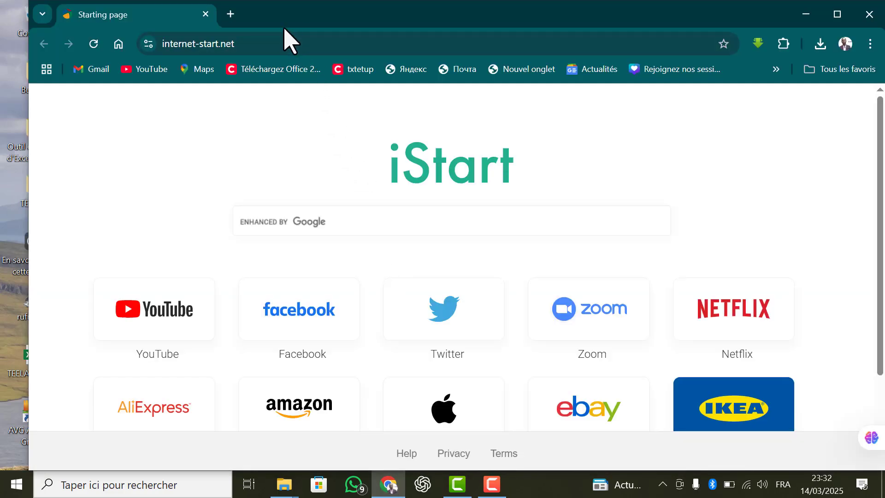
pyautogui.click(230, 15)
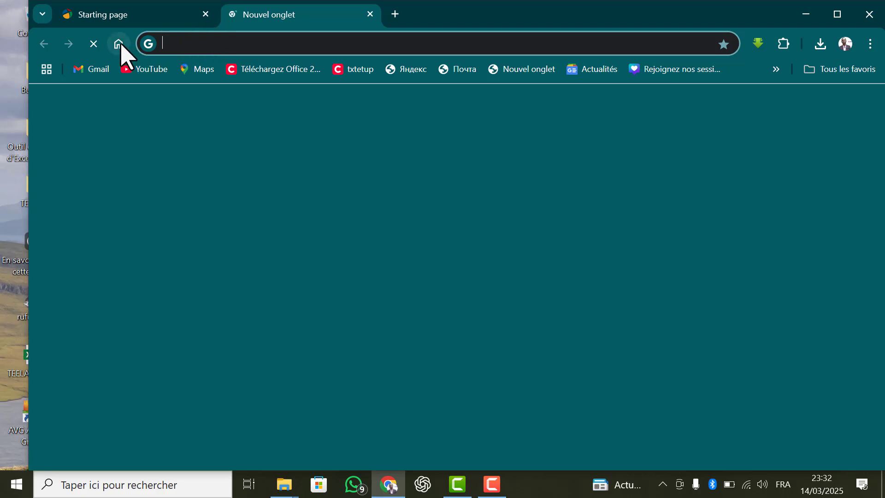
pyautogui.click(119, 44)
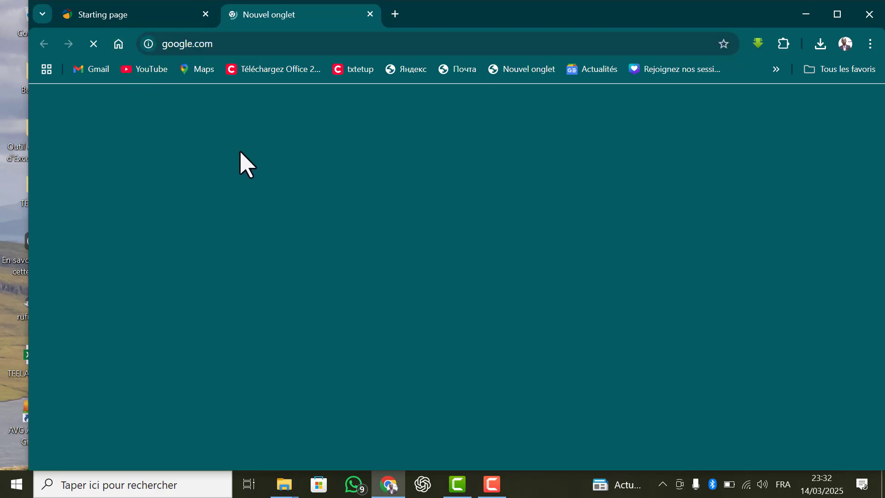
pyautogui.click(284, 289)
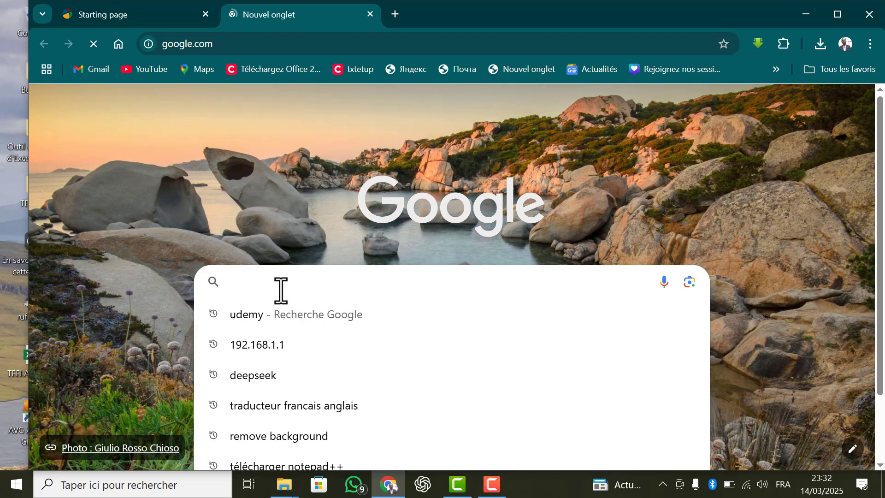
pyautogui.write('tél')
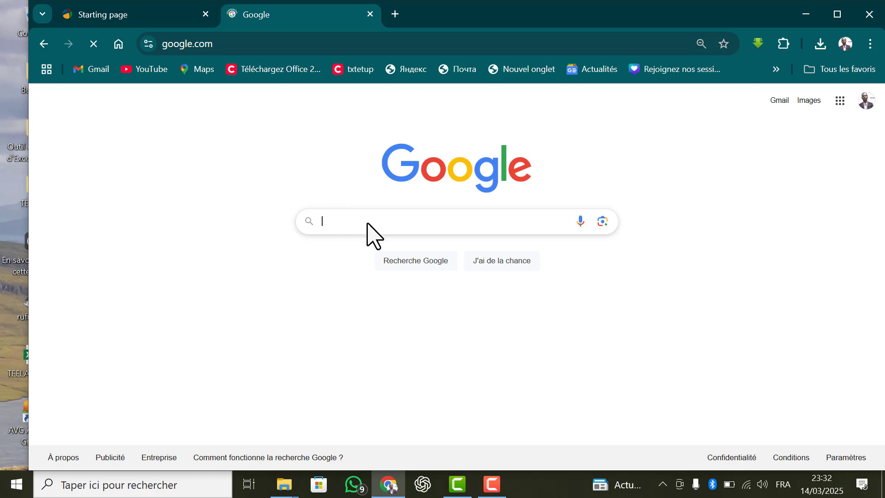
# - Search Google for "télécharger xampp" and look through the results
pyautogui.click(384, 221)
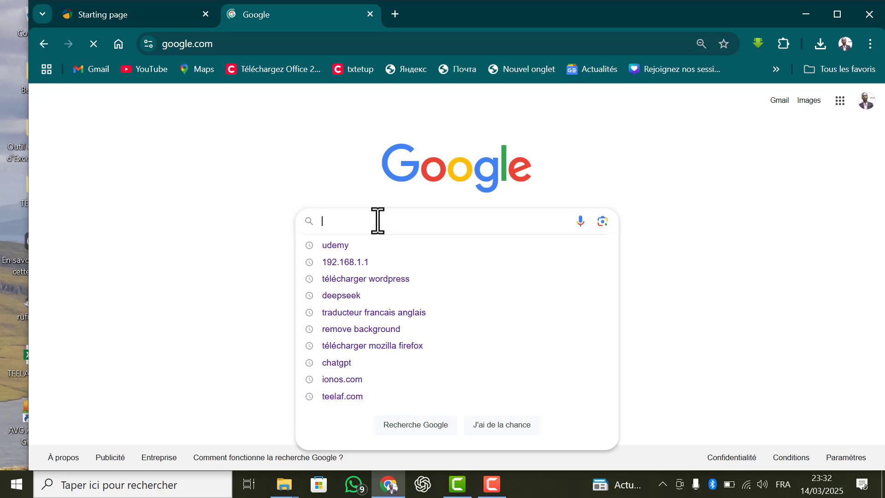
pyautogui.write('télécharger')
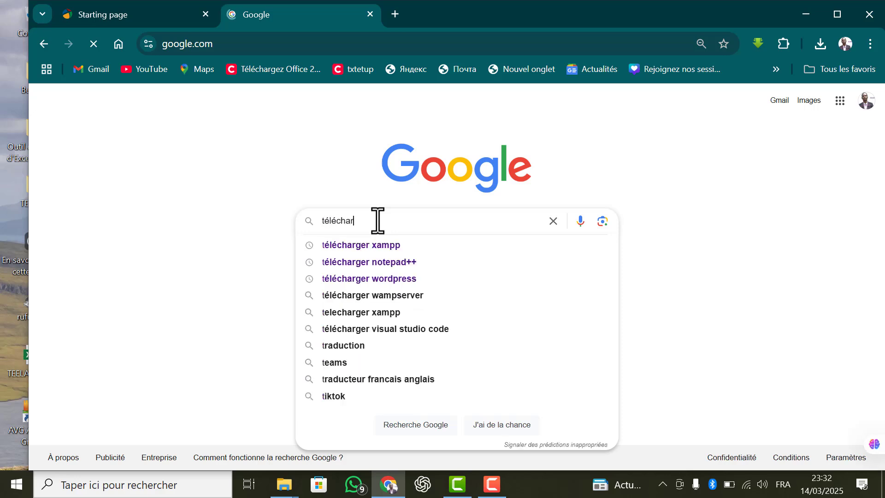
pyautogui.click(388, 245)
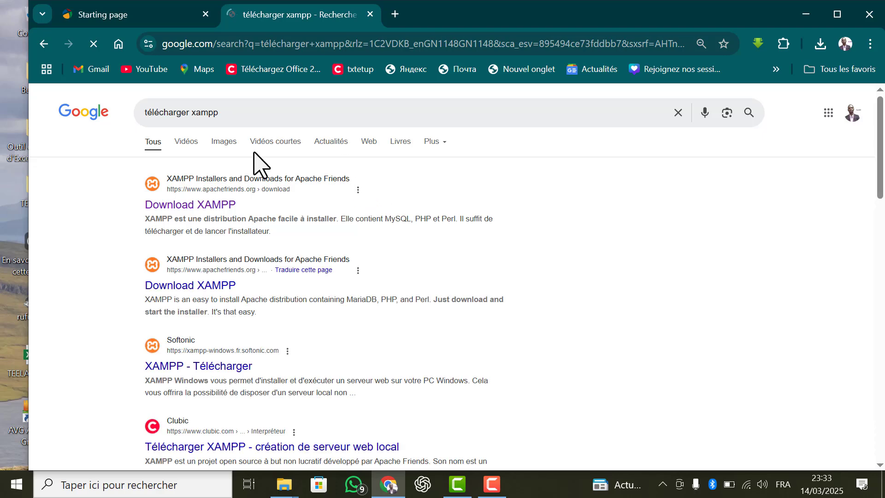
pyautogui.scroll(-3, 217, 350)
pyautogui.scroll(3, 217, 350)
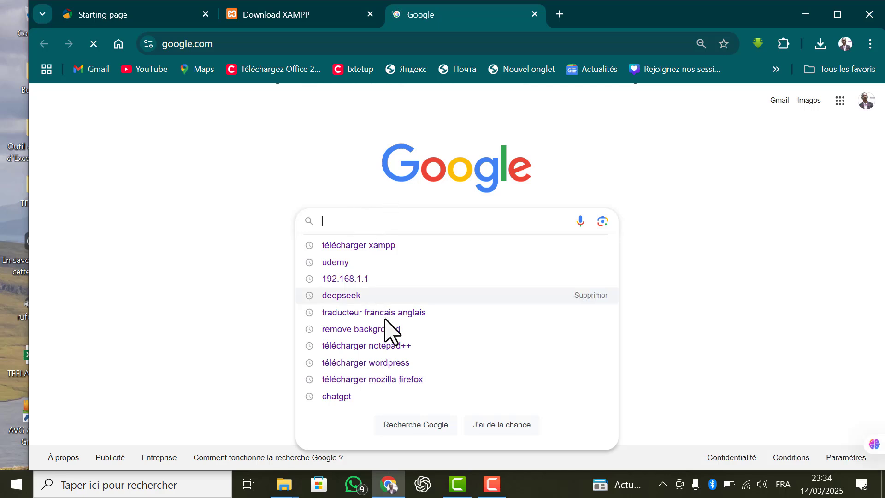
# - Search Google for "télécharger wordpress" and locate the WordPress 6.7.2 download on the French WordPress.org page
pyautogui.click(390, 363)
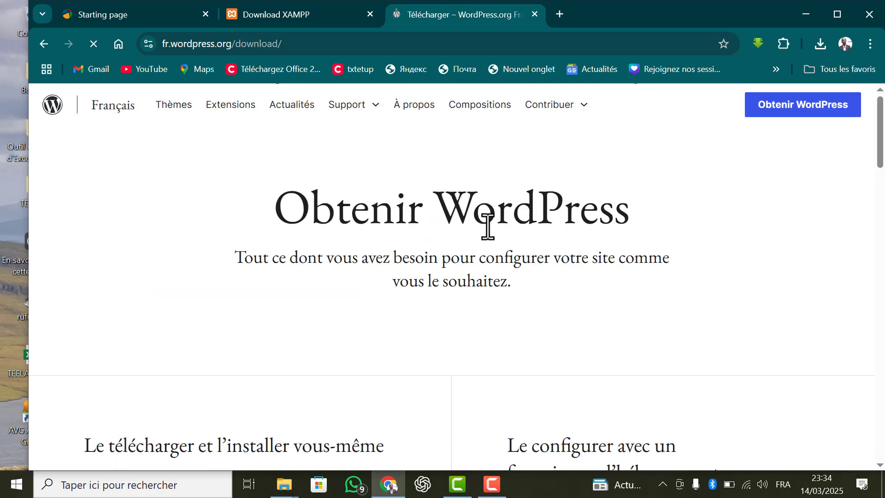
pyautogui.scroll(-3, 452, 235)
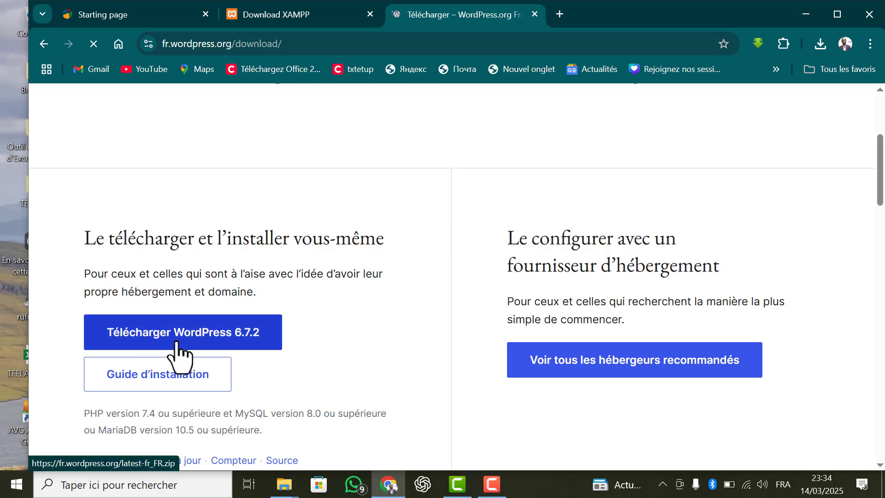
pyautogui.click(181, 356)
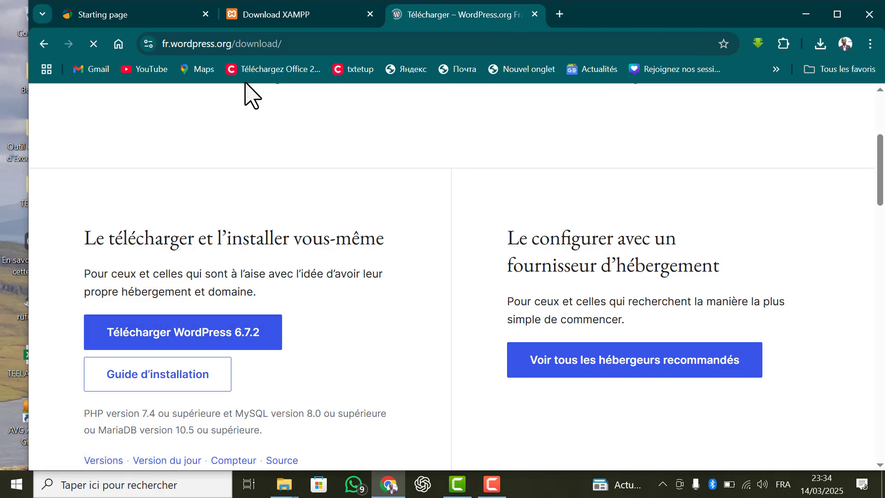
# - Review the XAMPP for Windows download page and return to the WordPress download page
pyautogui.click(298, 20)
pyautogui.click(424, 18)
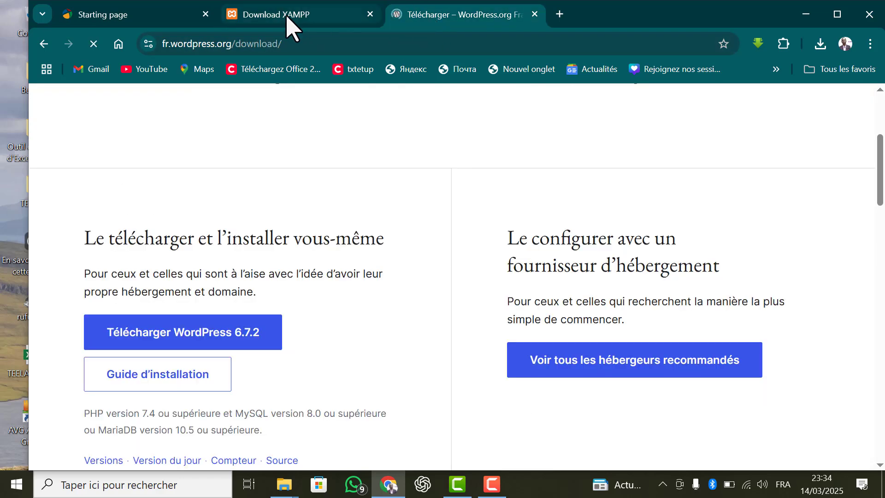
pyautogui.click(295, 14)
pyautogui.click(423, 12)
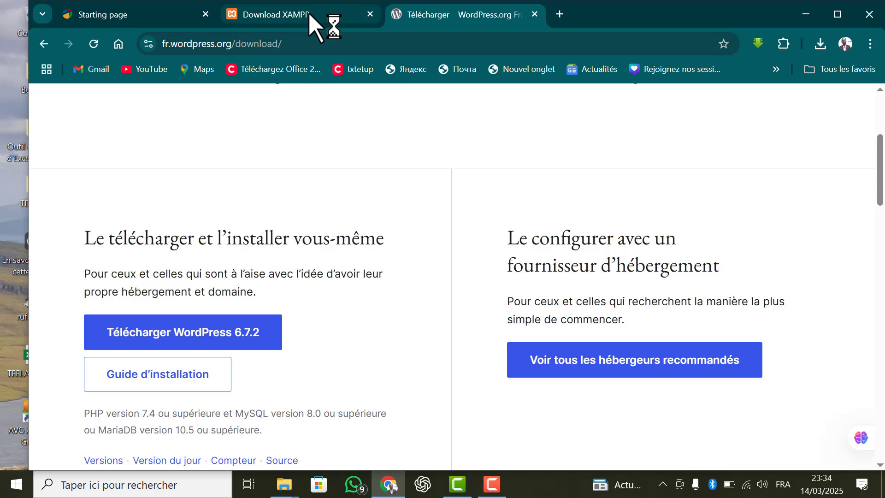
pyautogui.click(309, 12)
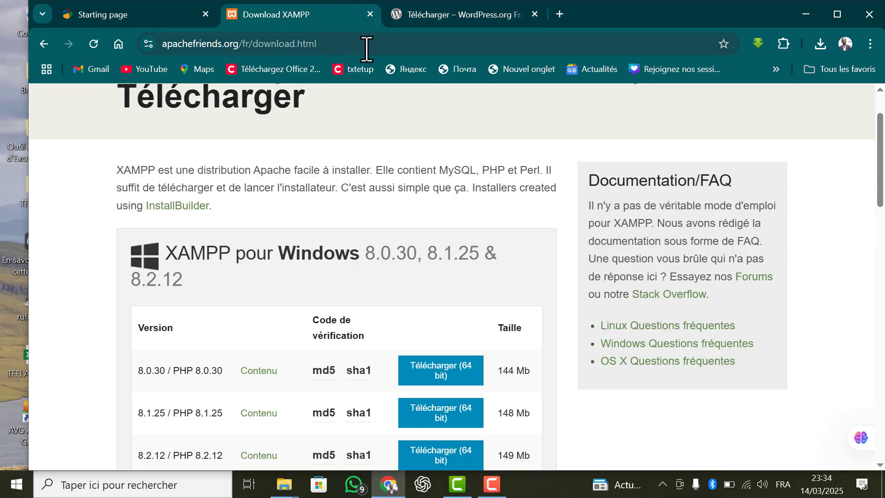
pyautogui.click(416, 23)
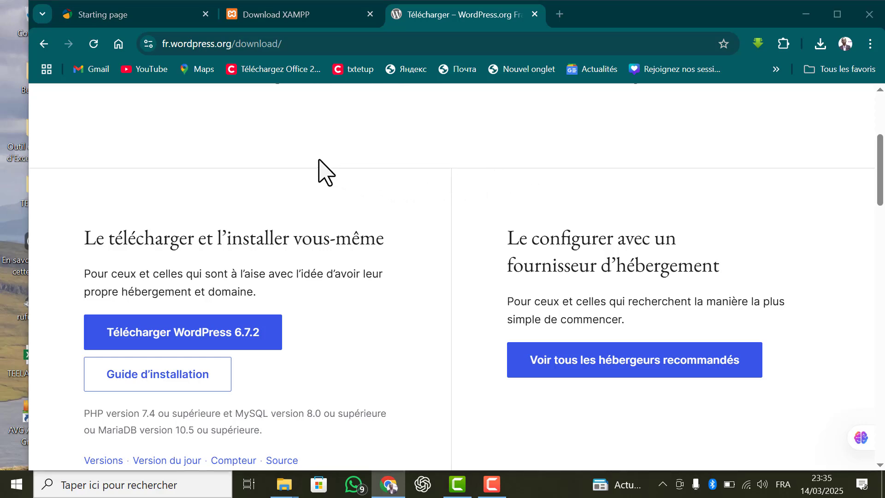
# - Check the Téléchargements folder for the WordPress archive, and minimize the open windows to return to the desktop
pyautogui.press('super+e')
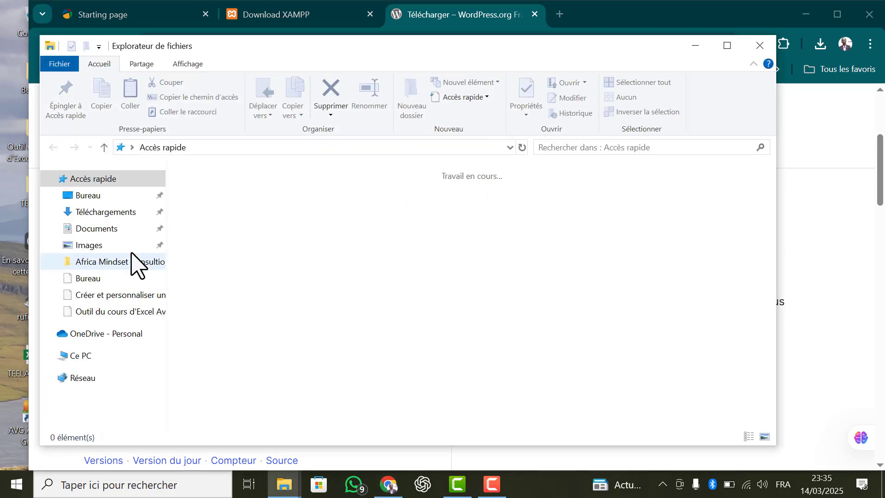
pyautogui.click(114, 212)
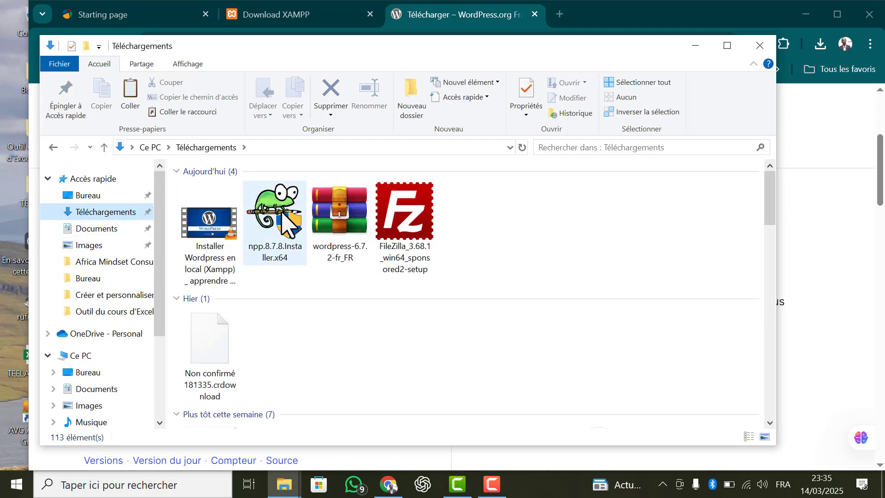
pyautogui.click(697, 46)
pyautogui.click(806, 14)
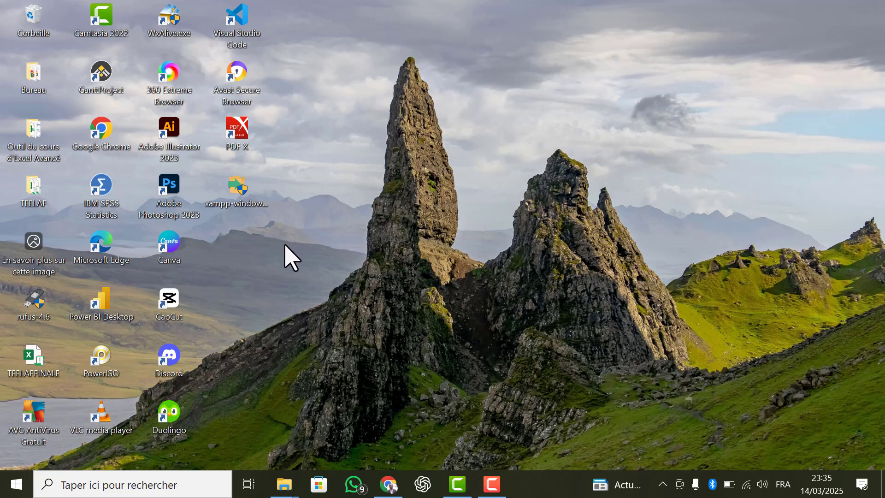
# - Launch the XAMPP installer from the desktop, continue past its warnings, and keep all components selected
pyautogui.doubleClick(245, 196)
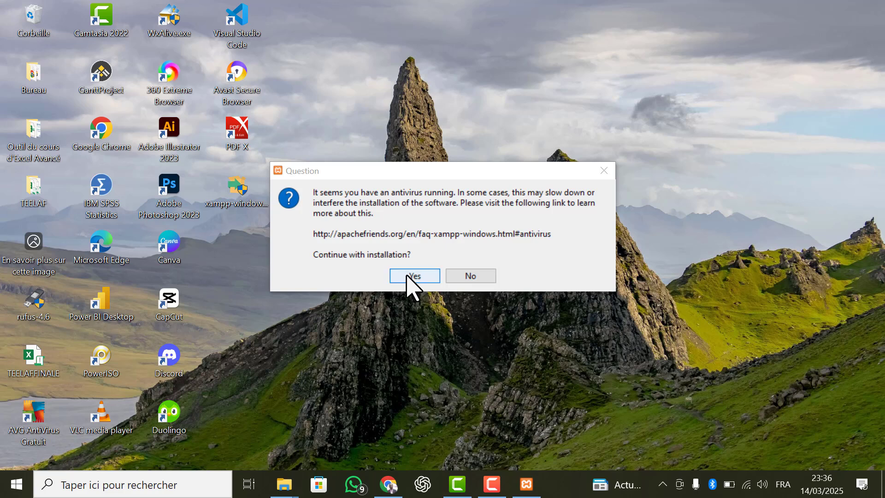
pyautogui.click(415, 276)
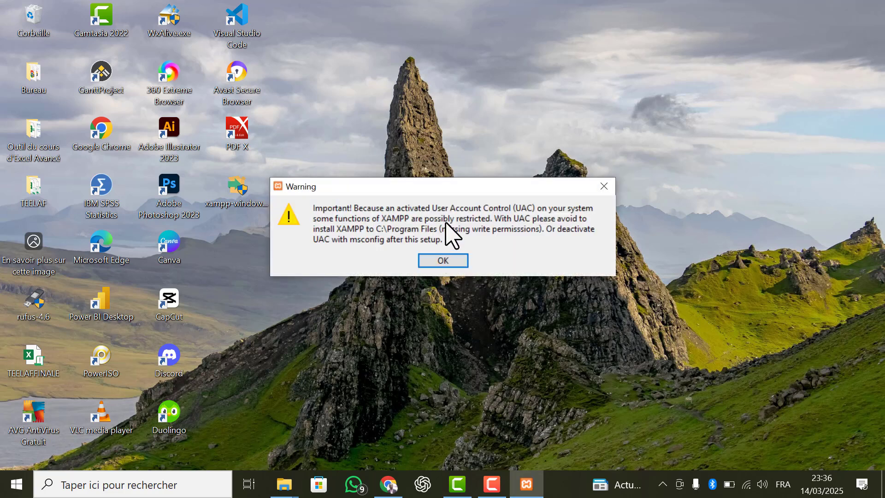
pyautogui.click(440, 260)
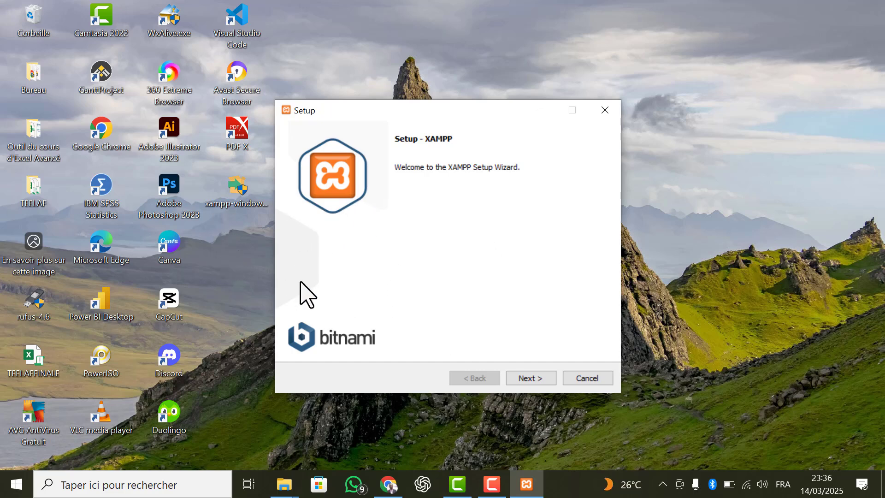
pyautogui.click(662, 484)
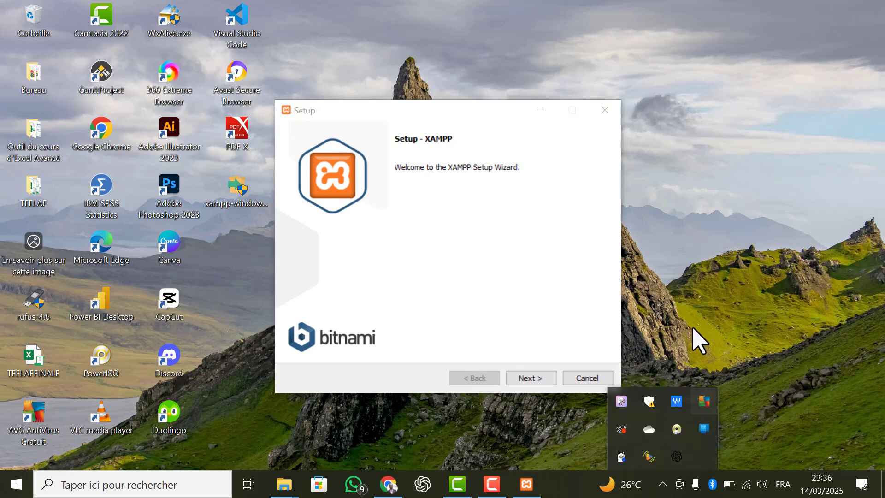
pyautogui.click(530, 379)
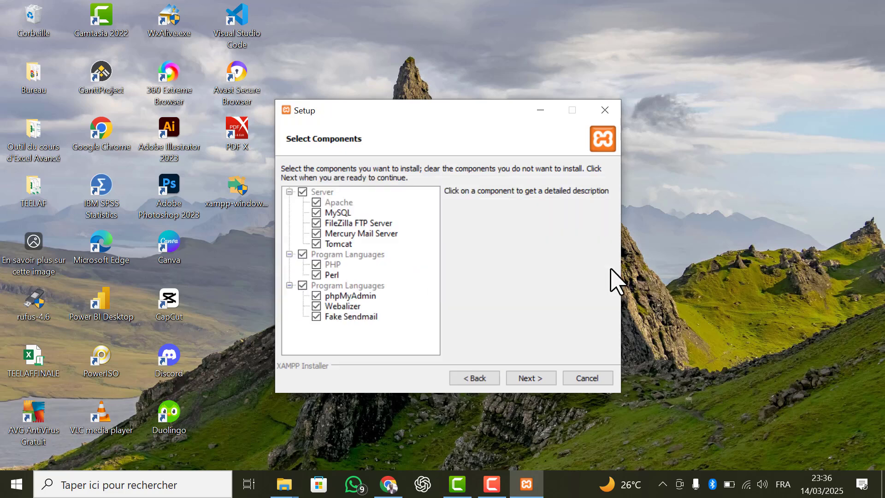
pyautogui.click(529, 379)
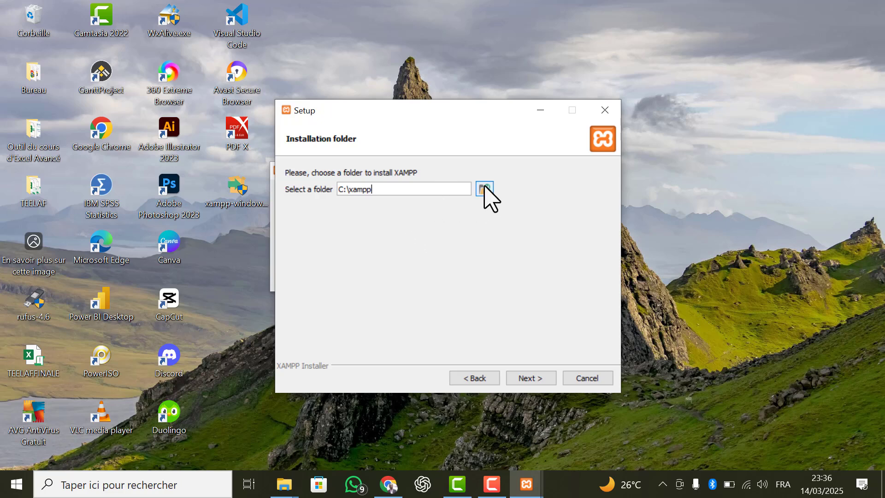
pyautogui.moveTo(421, 192); pyautogui.dragTo(337, 191)
pyautogui.rightClick(355, 190)
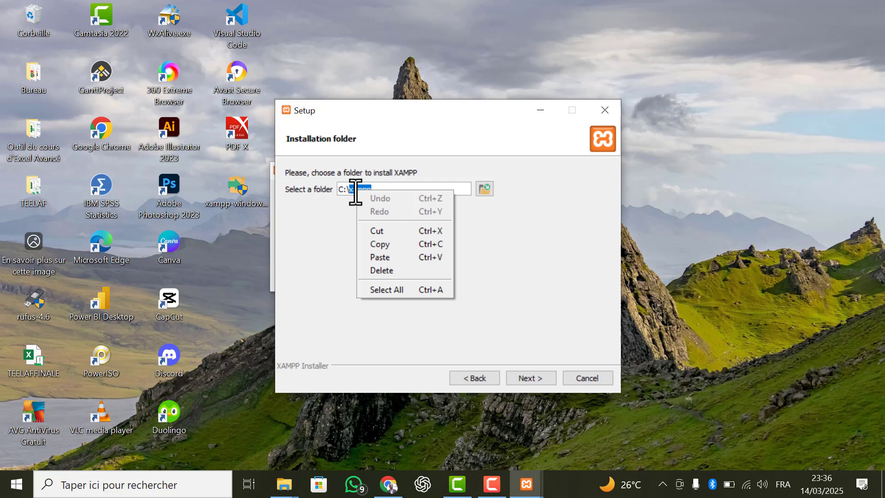
pyautogui.click(384, 231)
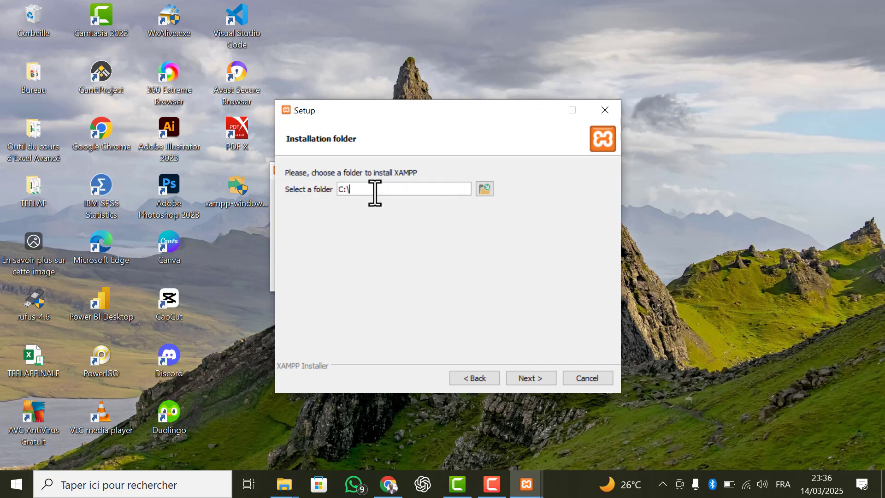
pyautogui.hotkey('ctrl', 'z')
# - Copy the folder name "xampp" from the installation path C:\xampp
pyautogui.click(379, 190)
pyautogui.moveTo(378, 190); pyautogui.dragTo(353, 192)
pyautogui.rightClick(361, 190)
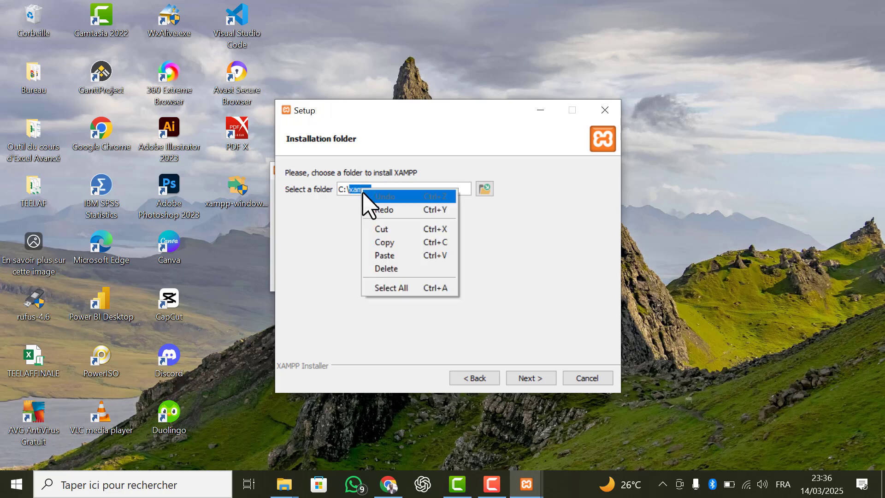
pyautogui.click(398, 241)
pyautogui.click(642, 270)
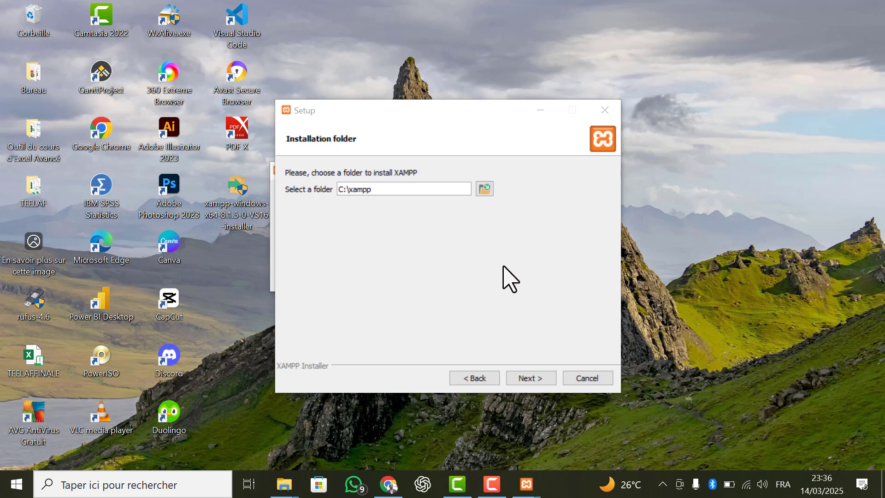
pyautogui.click(476, 256)
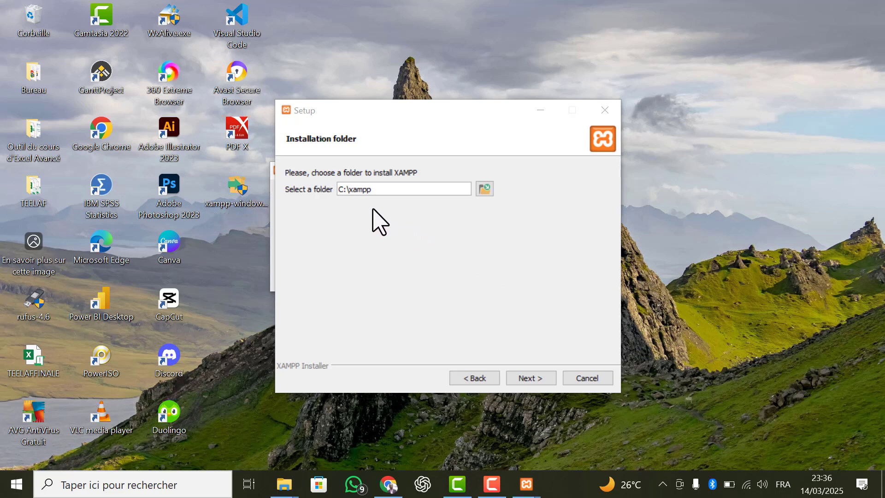
# - Create a folder named "xampp" on drive I: in File Explorer and merge it with the existing Xampp folder
pyautogui.press('super+e')
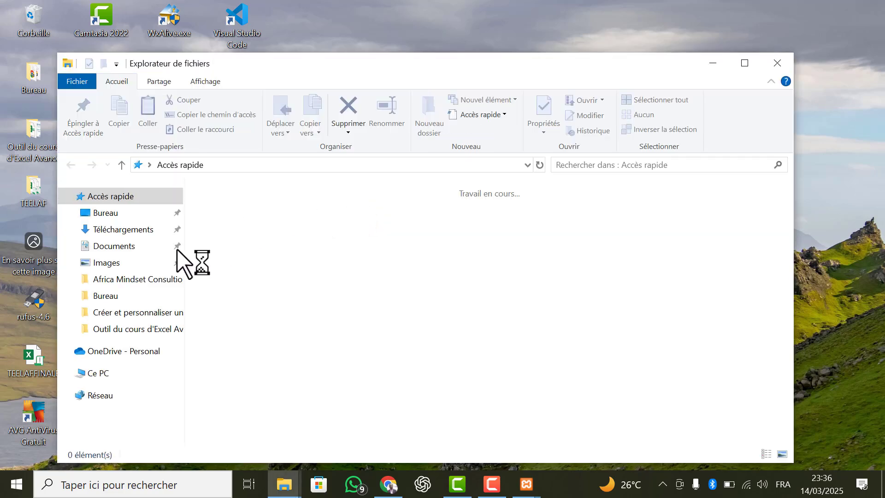
pyautogui.click(101, 374)
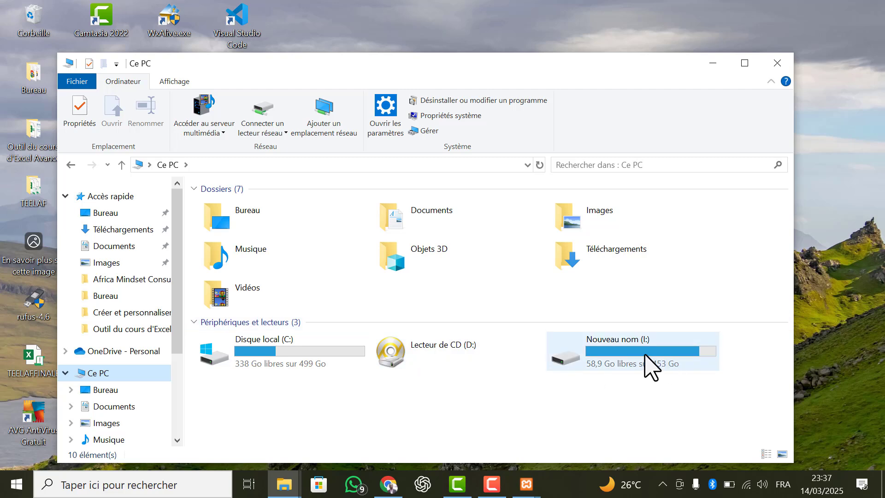
pyautogui.doubleClick(648, 366)
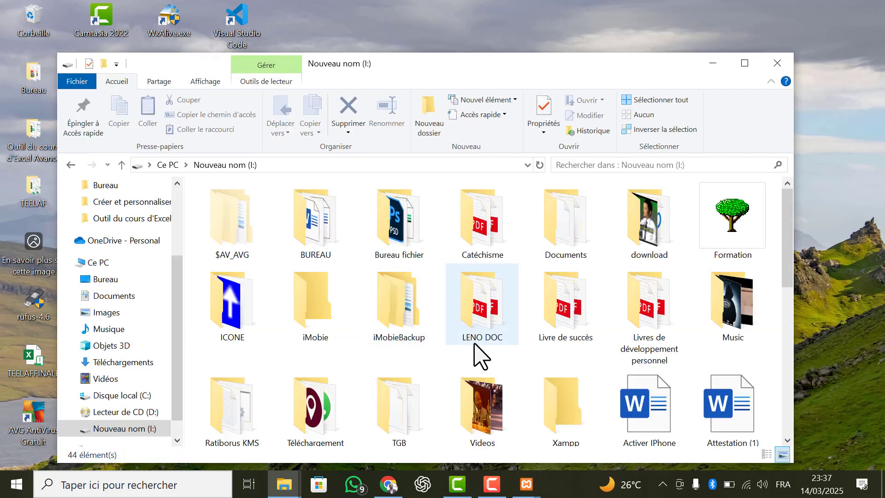
pyautogui.scroll(-3, 478, 354)
pyautogui.scroll(-5, 474, 346)
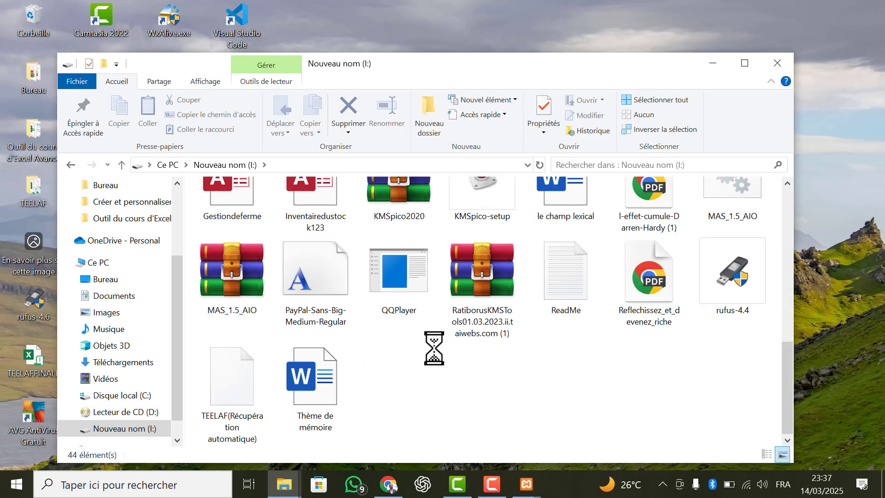
pyautogui.rightClick(463, 398)
pyautogui.moveTo(544, 367)
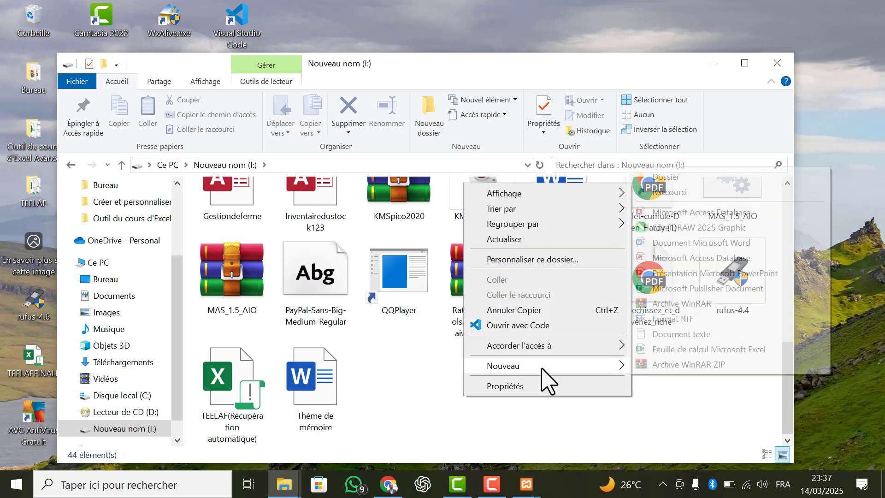
pyautogui.click(669, 177)
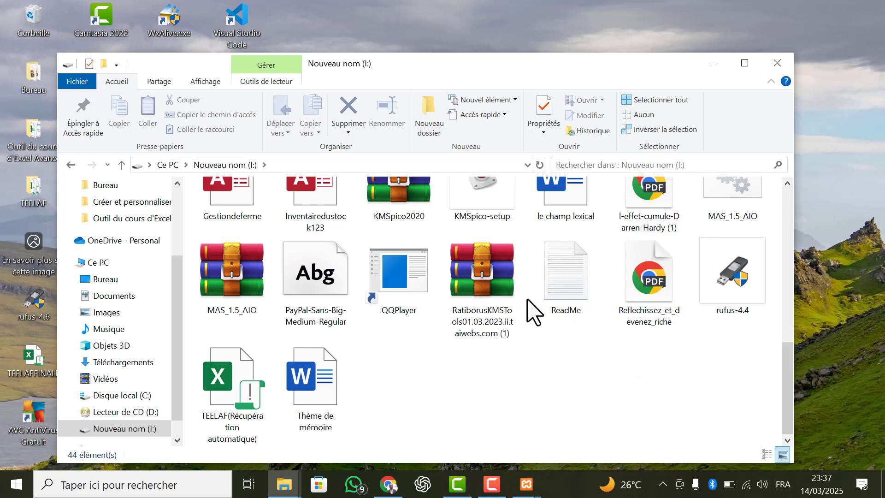
pyautogui.press('BackSpace')
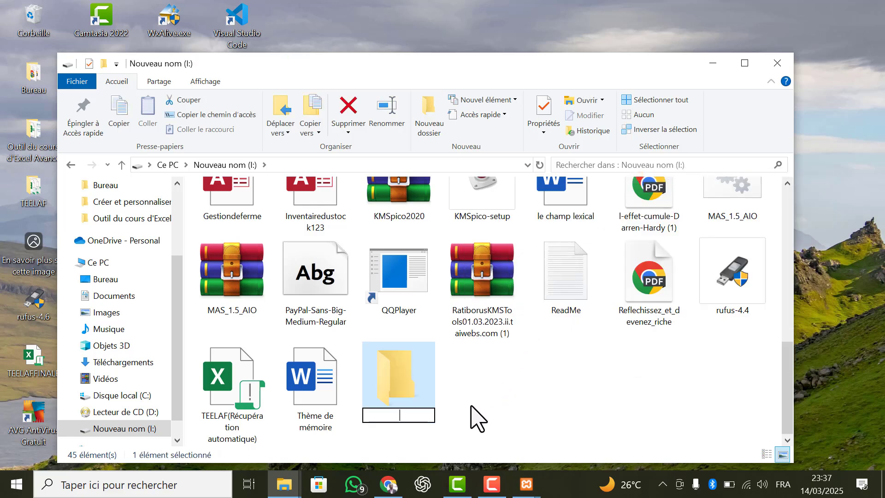
pyautogui.write('xampp')
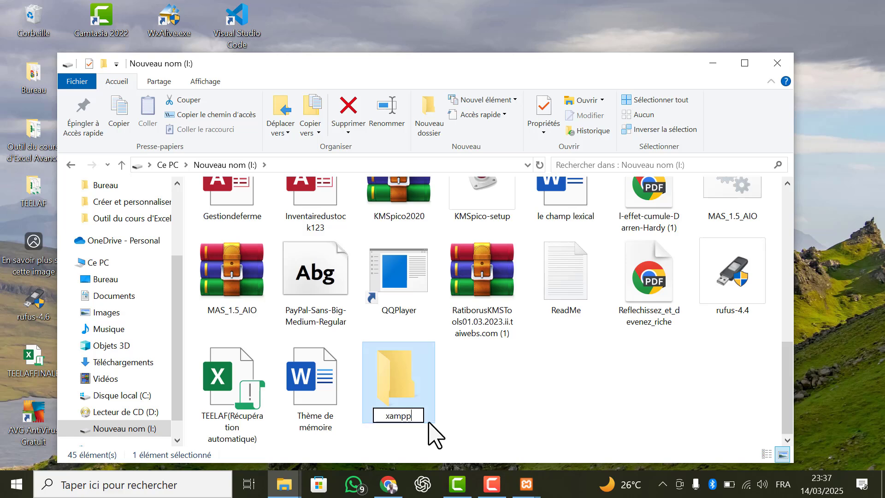
pyautogui.press('Return')
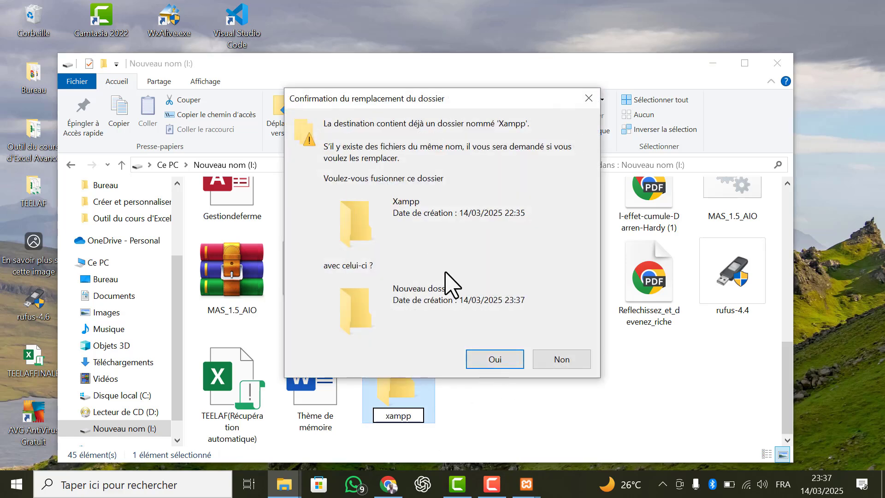
pyautogui.click(494, 362)
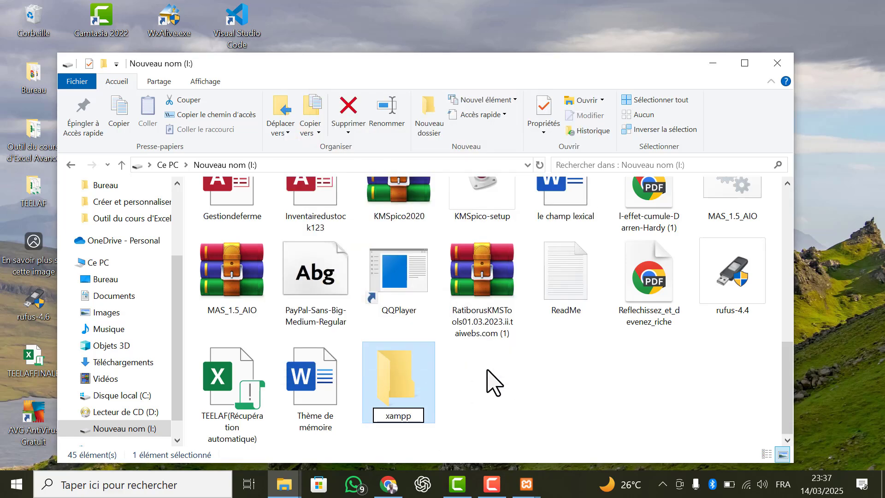
pyautogui.click(544, 389)
# - Delete all contents of the Xampp folder on drive I: and close File Explorer
pyautogui.scroll(5, 555, 359)
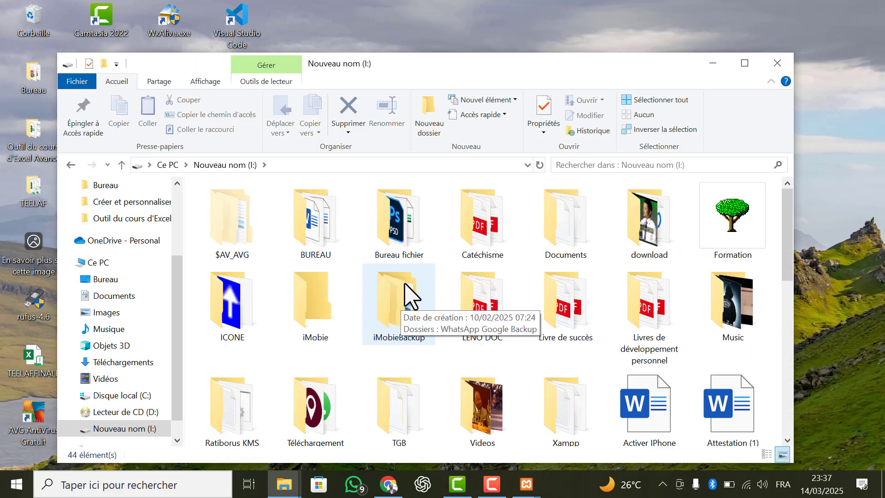
pyautogui.scroll(-3, 361, 283)
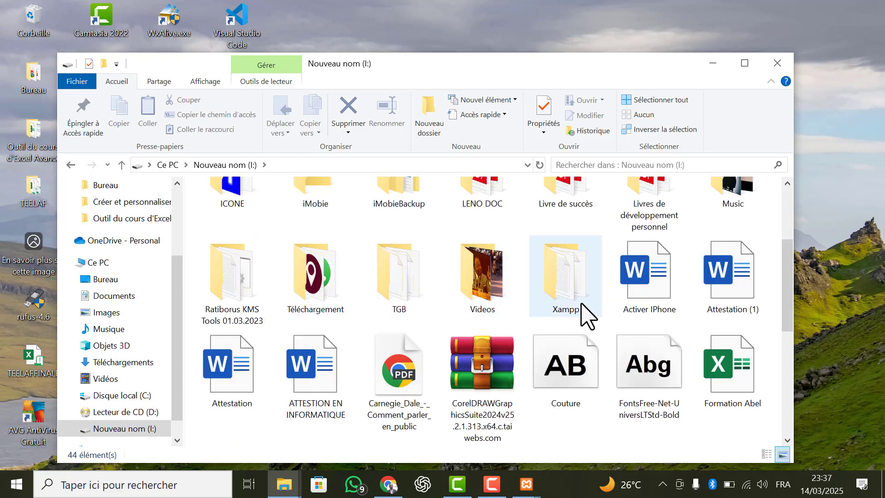
pyautogui.doubleClick(562, 300)
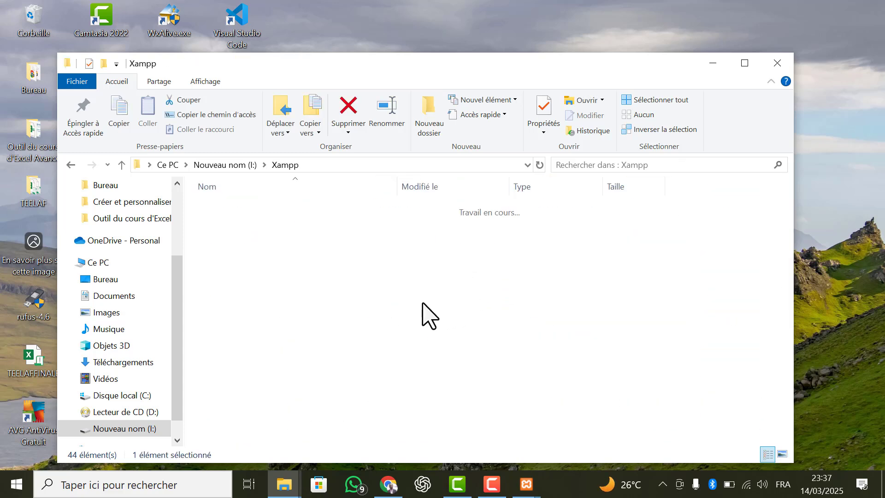
pyautogui.moveTo(380, 306); pyautogui.dragTo(240, 220)
pyautogui.click(390, 323)
pyautogui.moveTo(309, 310); pyautogui.dragTo(237, 201)
pyautogui.rightClick(237, 201)
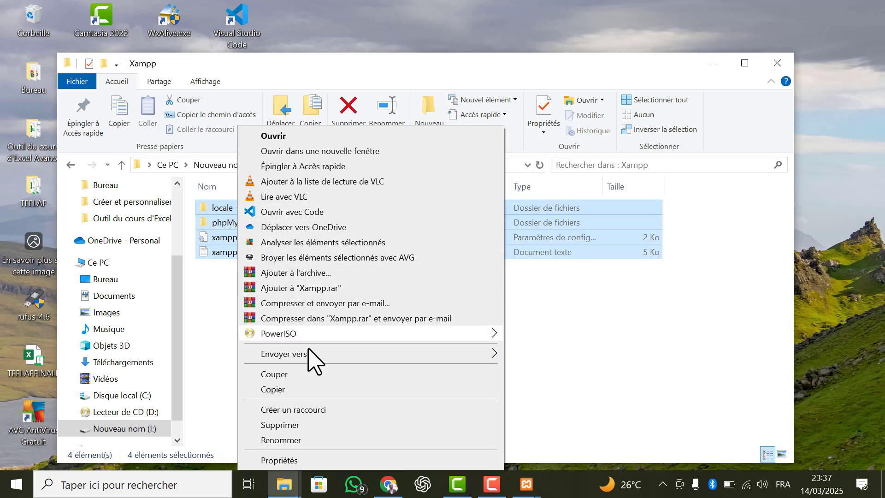
pyautogui.click(295, 424)
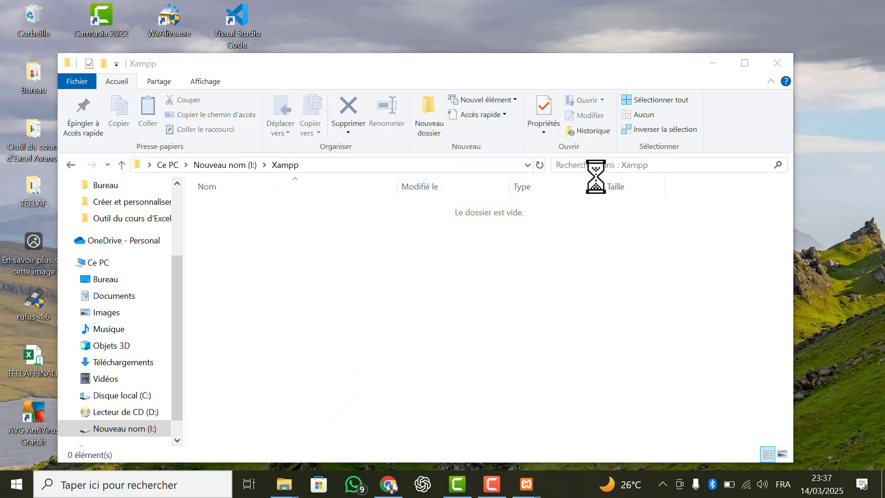
pyautogui.click(777, 63)
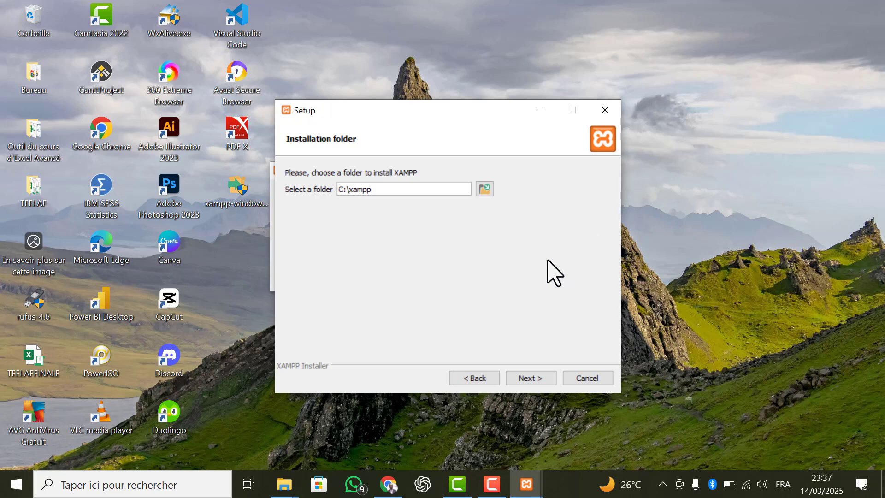
# - Choose the Xampp folder on drive I: as the XAMPP installation folder and continue the setup
pyautogui.click(485, 190)
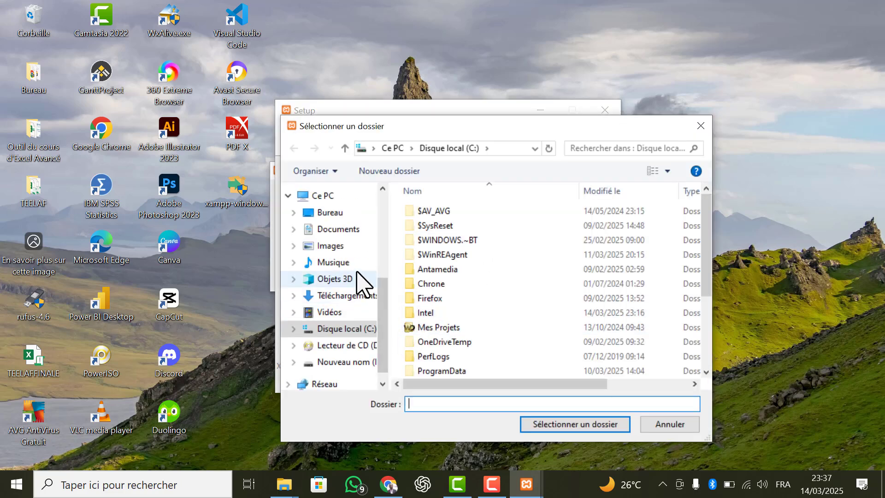
pyautogui.doubleClick(330, 204)
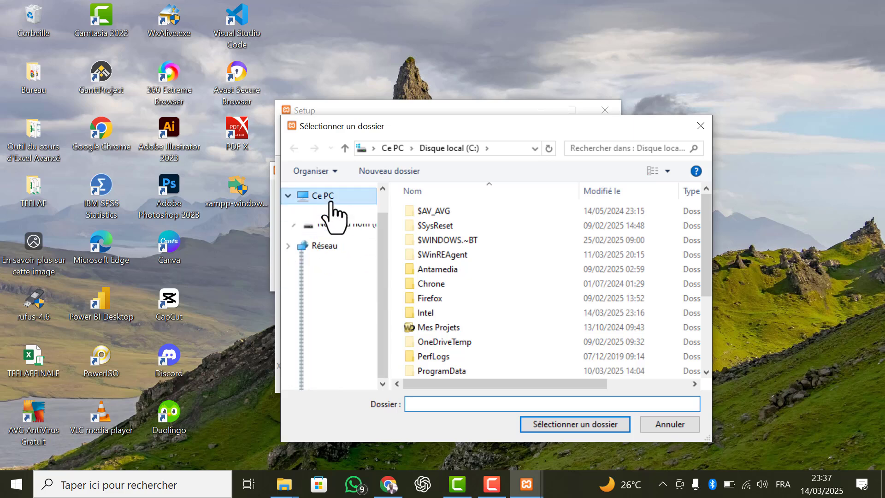
pyautogui.moveTo(704, 230); pyautogui.dragTo(683, 333)
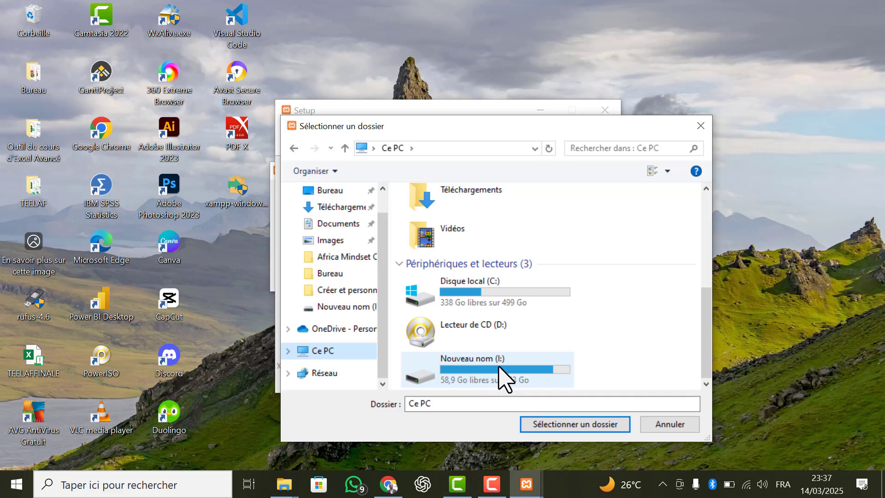
pyautogui.doubleClick(504, 375)
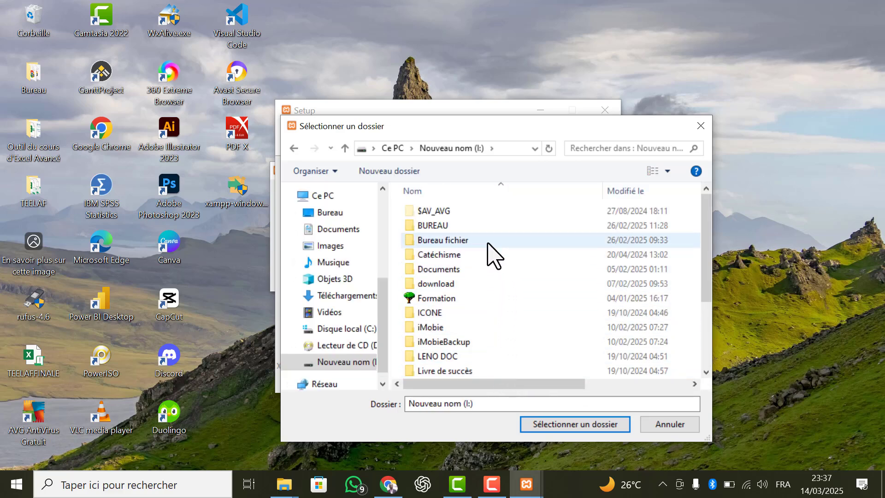
pyautogui.scroll(-1, 493, 295)
pyautogui.scroll(-2, 491, 308)
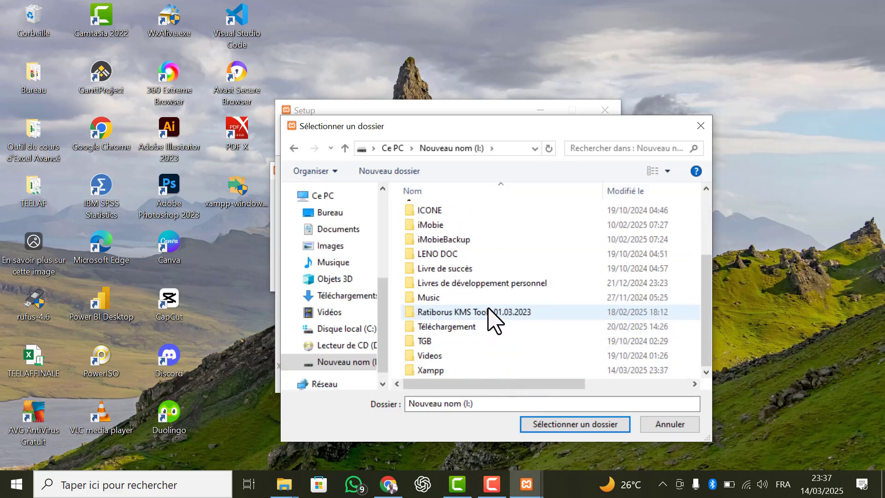
pyautogui.click(462, 372)
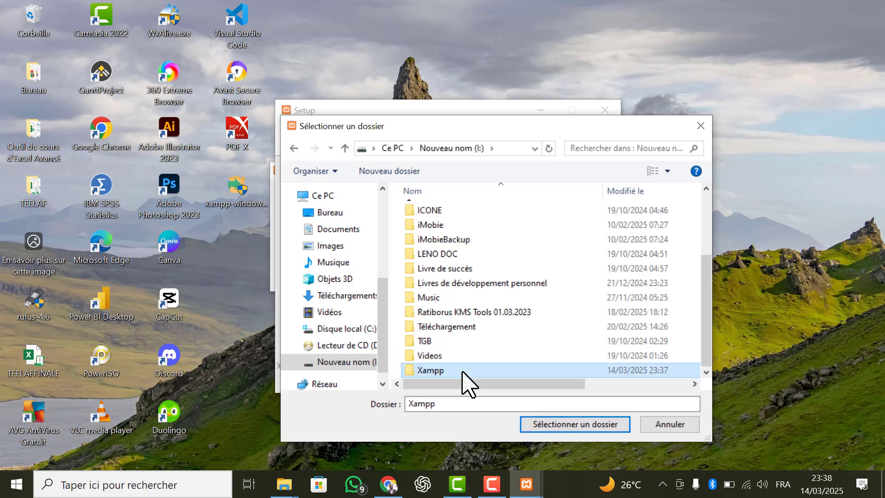
pyautogui.click(555, 425)
pyautogui.click(526, 382)
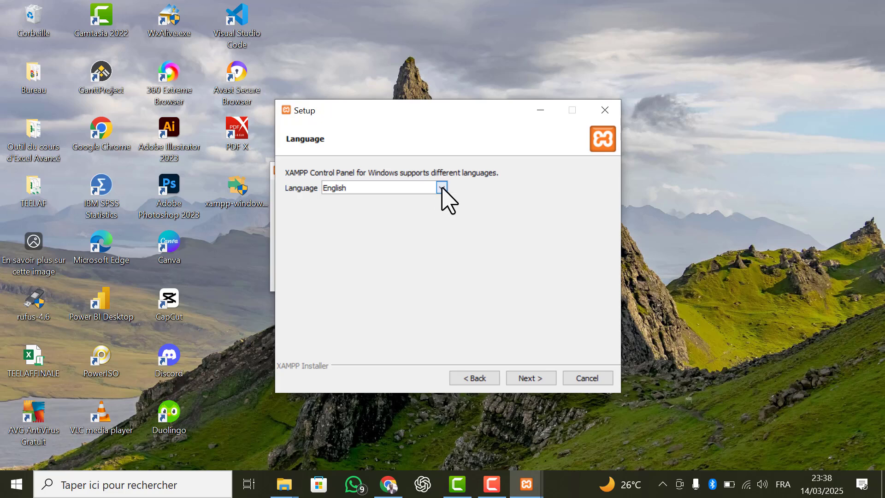
# - Keep English as the Control Panel language, continue past the Bitnami page, minimize the opened browser, and start the XAMPP installation
pyautogui.click(530, 380)
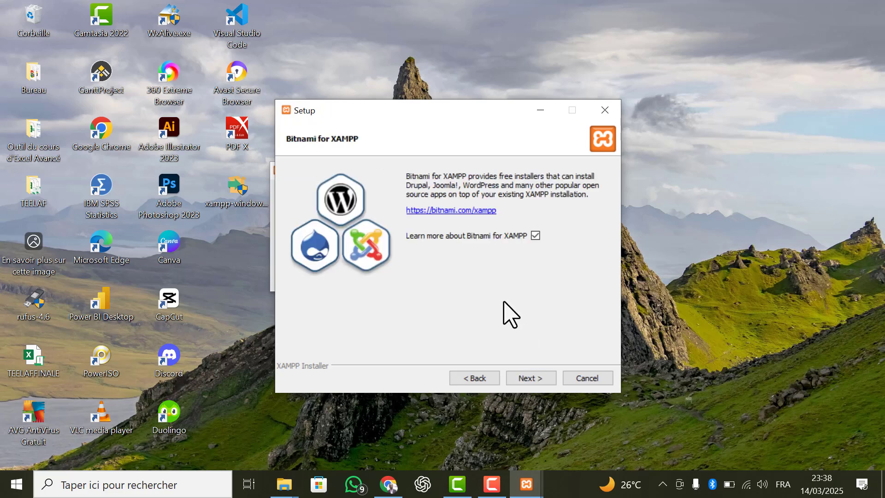
pyautogui.click(530, 382)
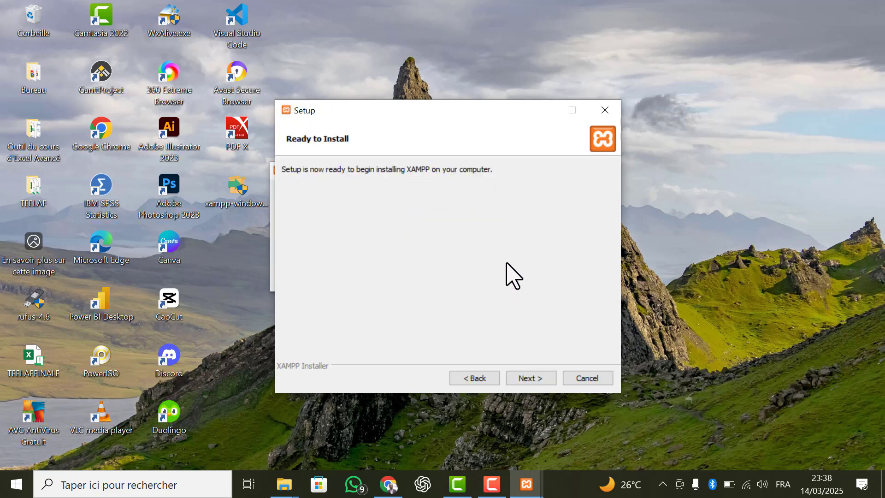
pyautogui.click(533, 377)
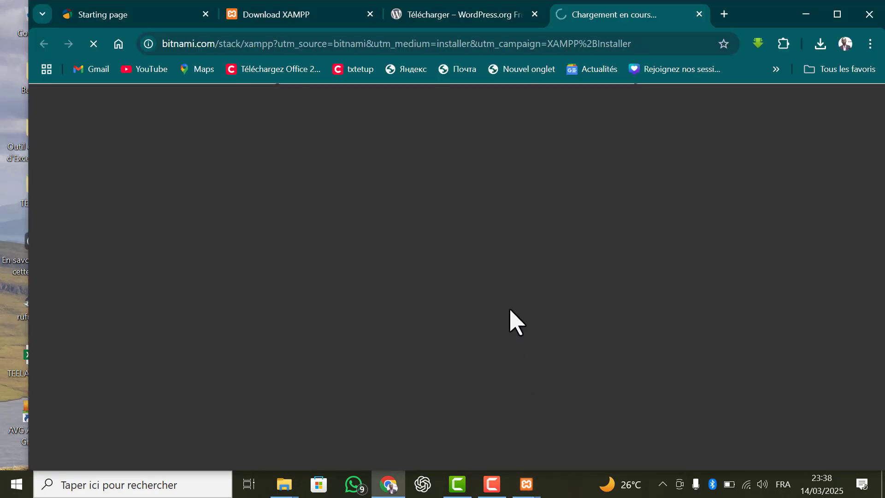
pyautogui.click(804, 15)
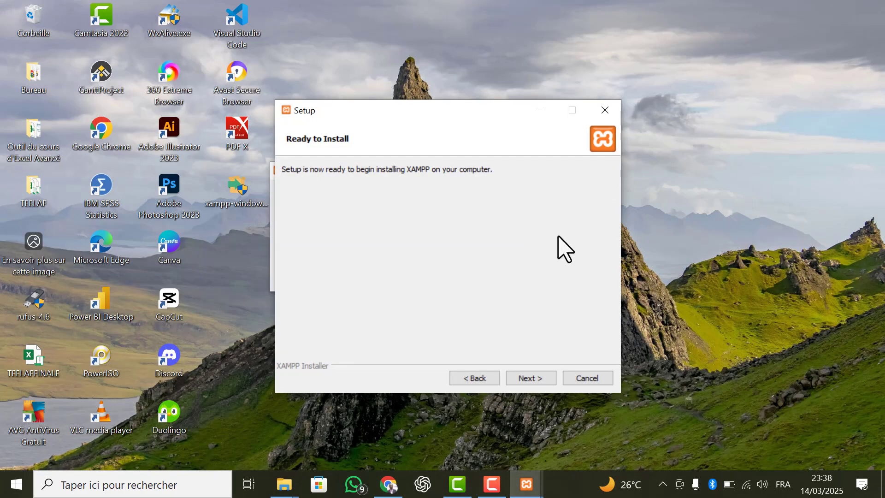
pyautogui.click(530, 378)
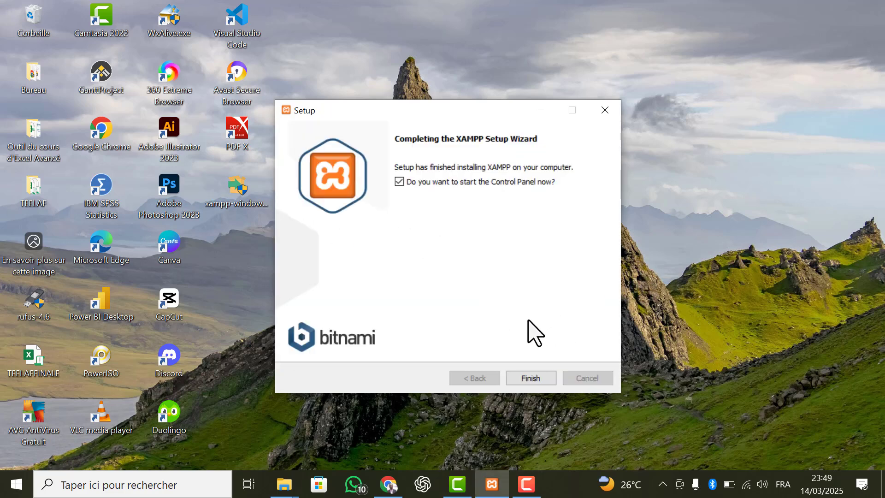
# - Finish the setup with the Control Panel set to start, then enlarge its window and move it toward the middle of the desktop
pyautogui.click(525, 376)
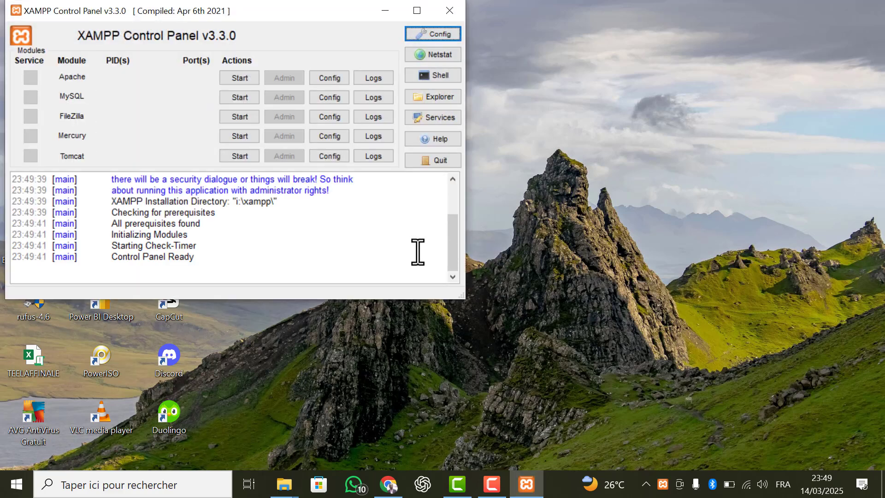
pyautogui.moveTo(285, 1); pyautogui.dragTo(318, 31)
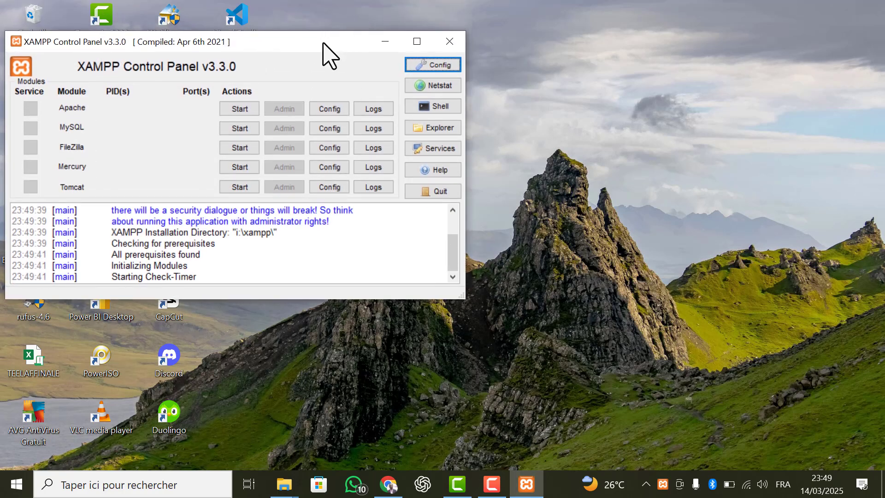
pyautogui.moveTo(278, 303); pyautogui.dragTo(280, 364)
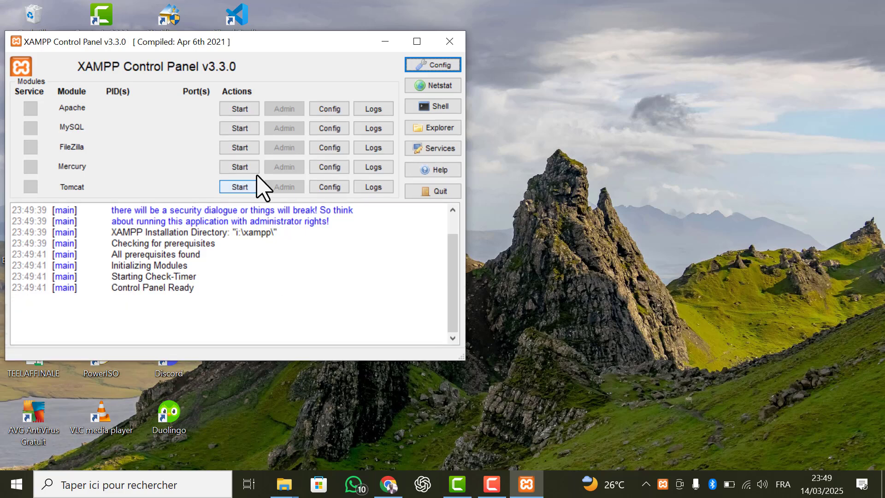
pyautogui.moveTo(261, 44); pyautogui.dragTo(474, 51)
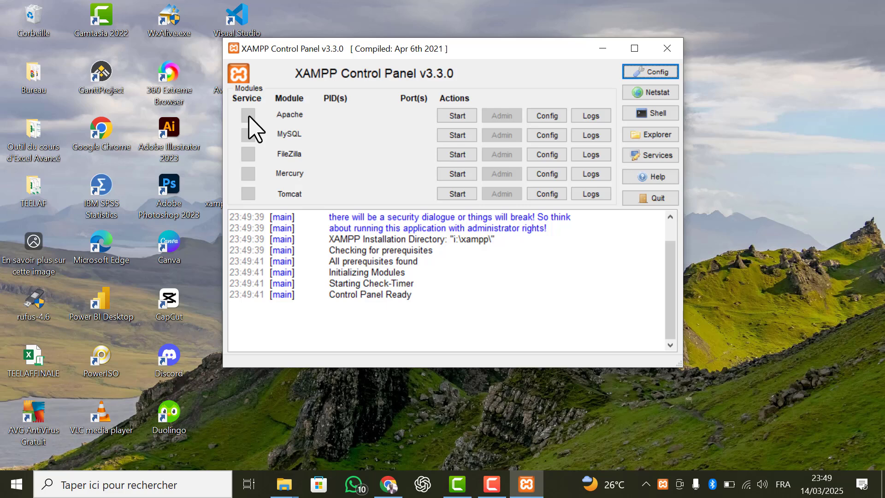
# - Start the Apache and MySQL modules and review the log messages
pyautogui.click(454, 118)
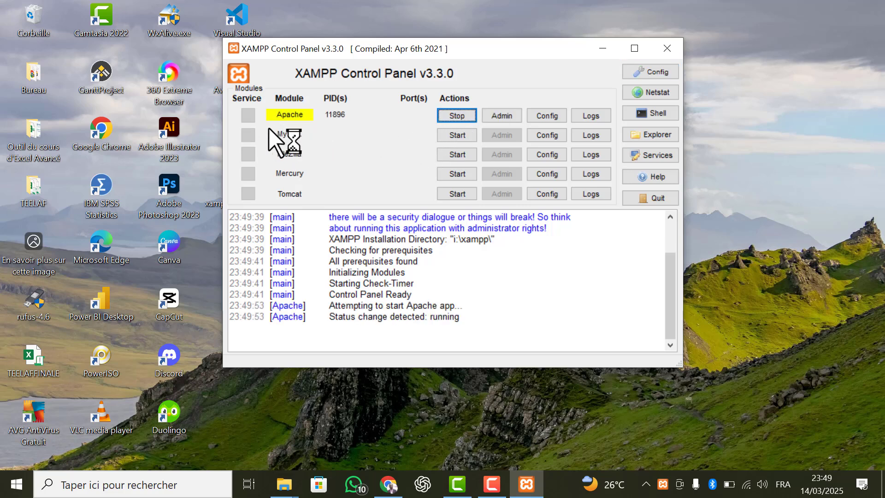
pyautogui.click(456, 135)
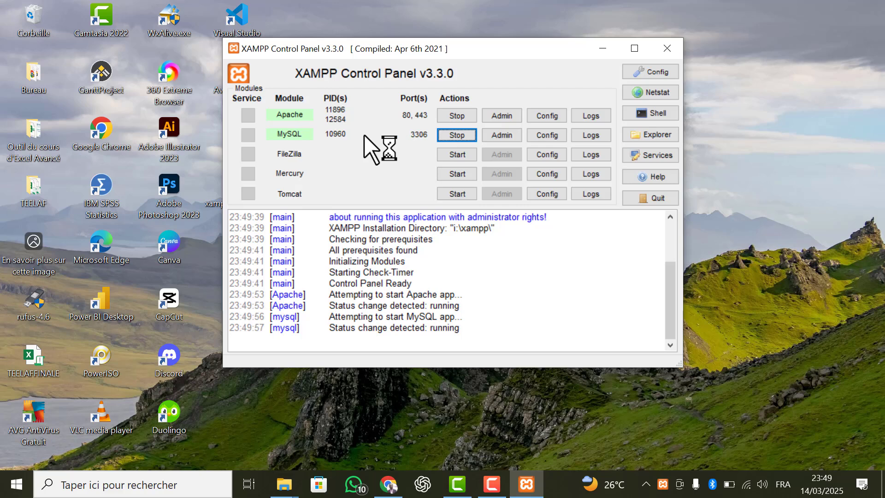
pyautogui.scroll(3, 390, 249)
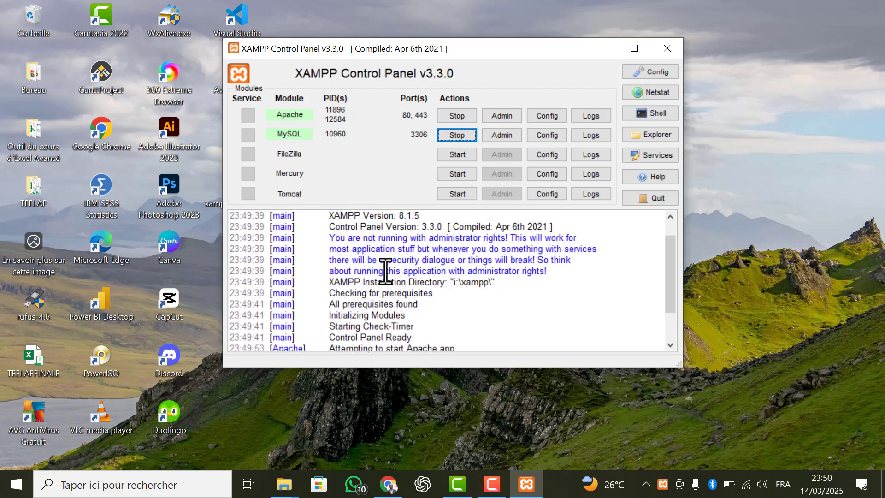
# - Close the XAMPP Control Panel and copy the wordpress-6.7.2-fr_FR archive from the Téléchargements folder to the desktop
pyautogui.click(666, 49)
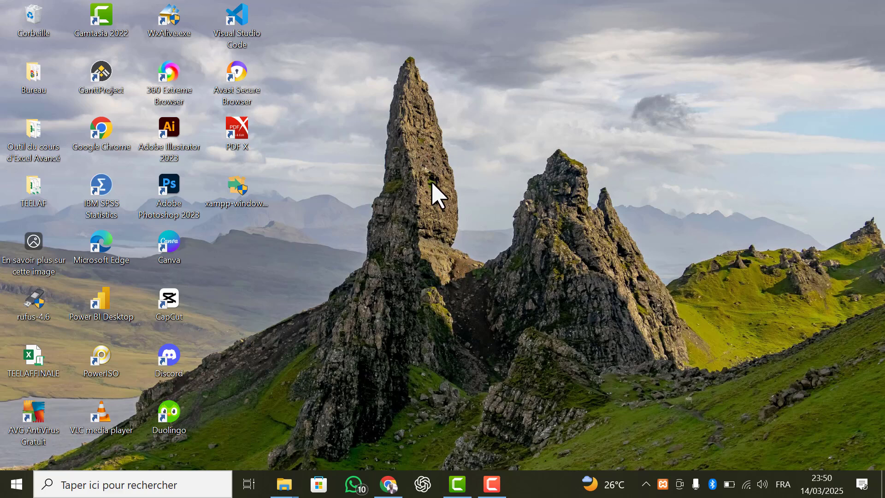
pyautogui.press('super+e')
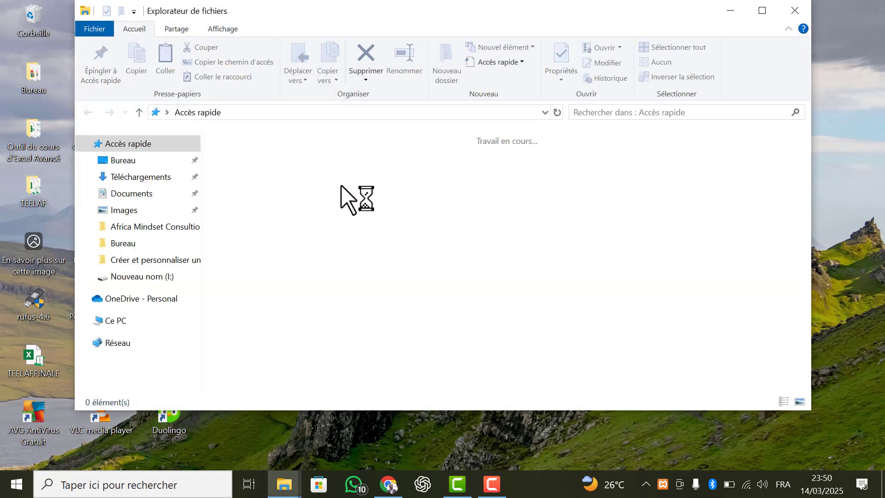
pyautogui.scroll(-1, 167, 235)
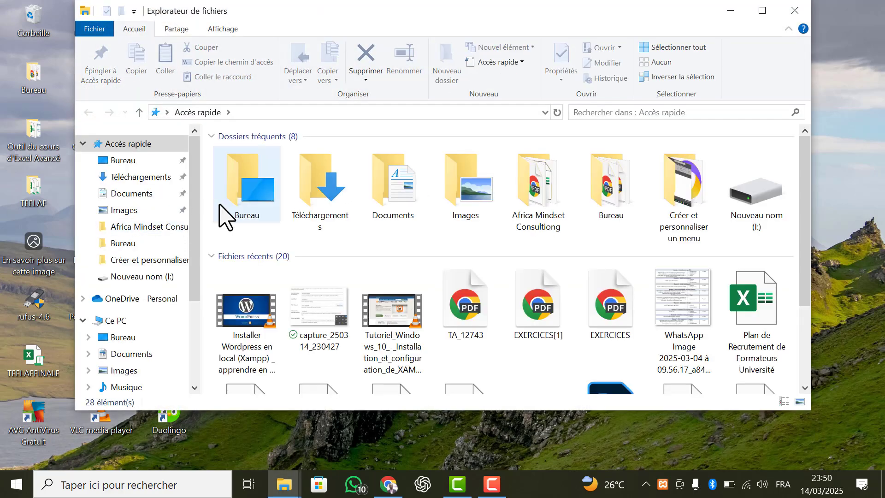
pyautogui.doubleClick(310, 213)
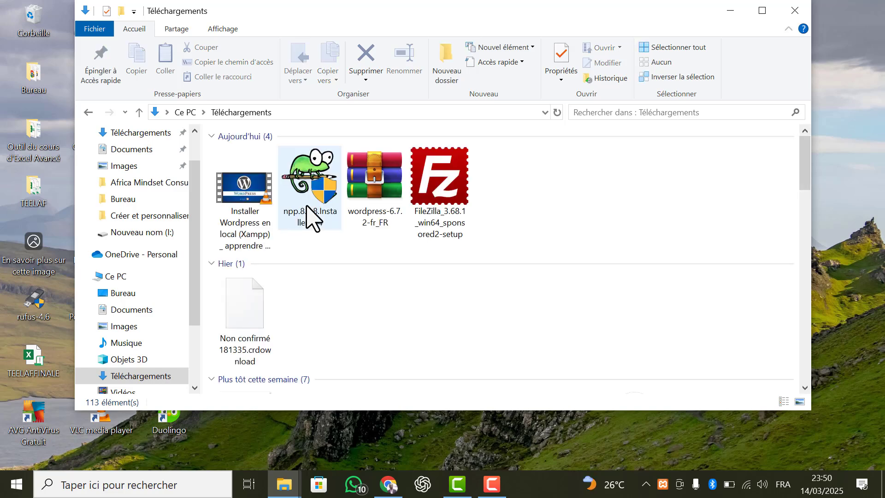
pyautogui.click(377, 201)
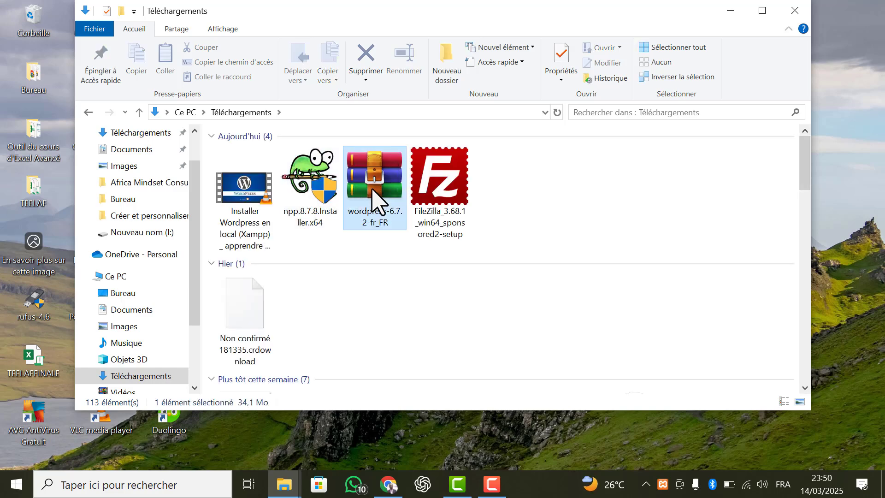
pyautogui.rightClick(373, 189)
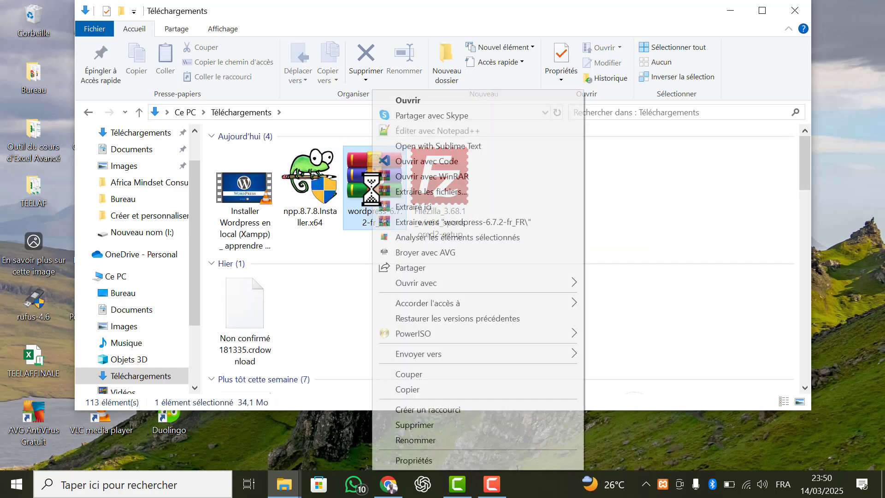
pyautogui.click(418, 389)
pyautogui.click(730, 10)
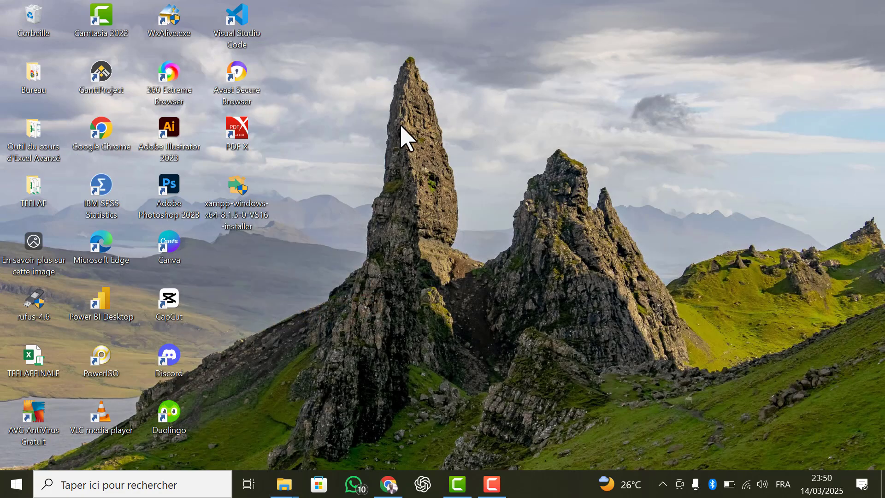
pyautogui.rightClick(401, 134)
pyautogui.click(437, 188)
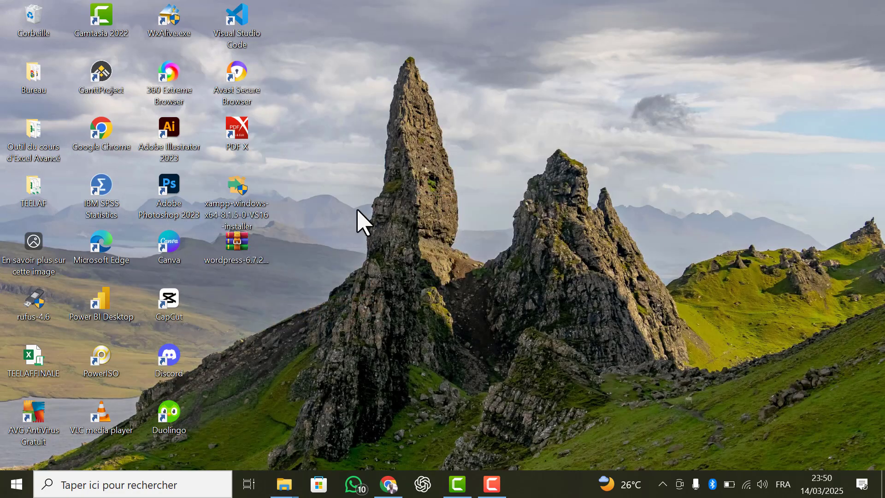
# - Extract the wordpress-6.7.2-fr_FR archive directly onto the desktop
pyautogui.click(259, 249)
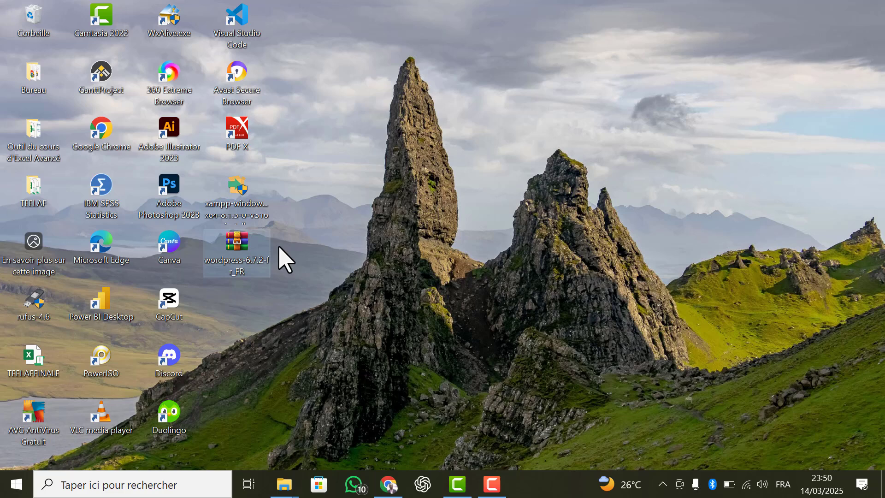
pyautogui.rightClick(348, 210)
pyautogui.click(237, 251)
pyautogui.rightClick(239, 244)
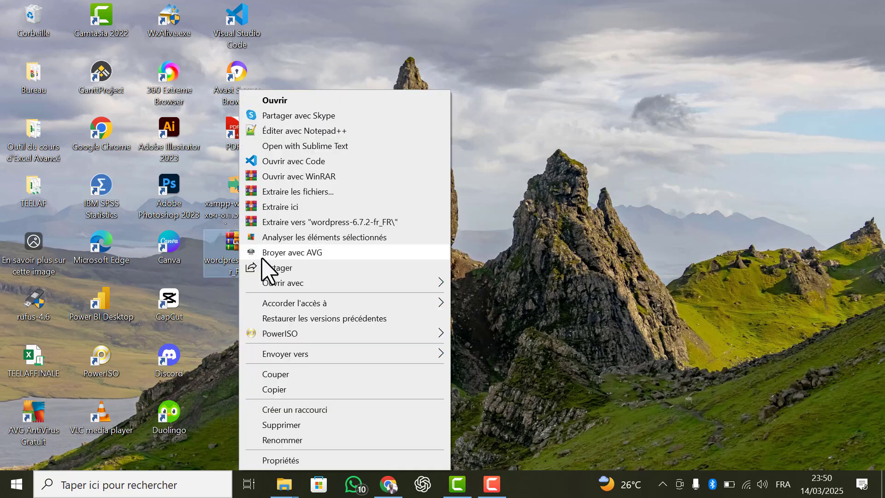
pyautogui.click(286, 209)
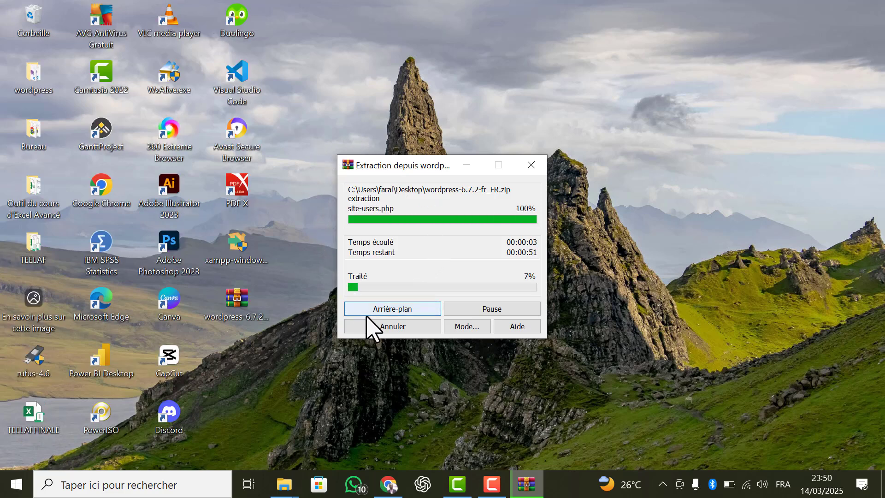
pyautogui.click(372, 326)
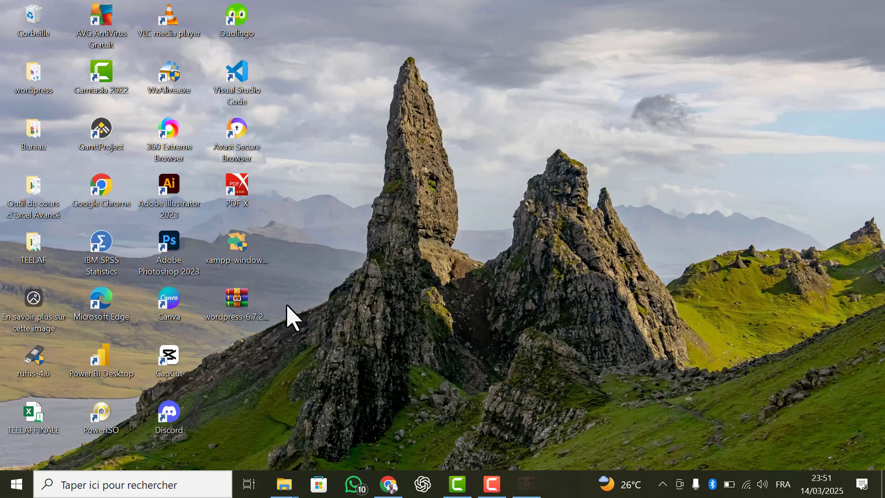
# - Open the extracted wordpress folder on the desktop, copy all of its files and folders, and close the window
pyautogui.click(40, 76)
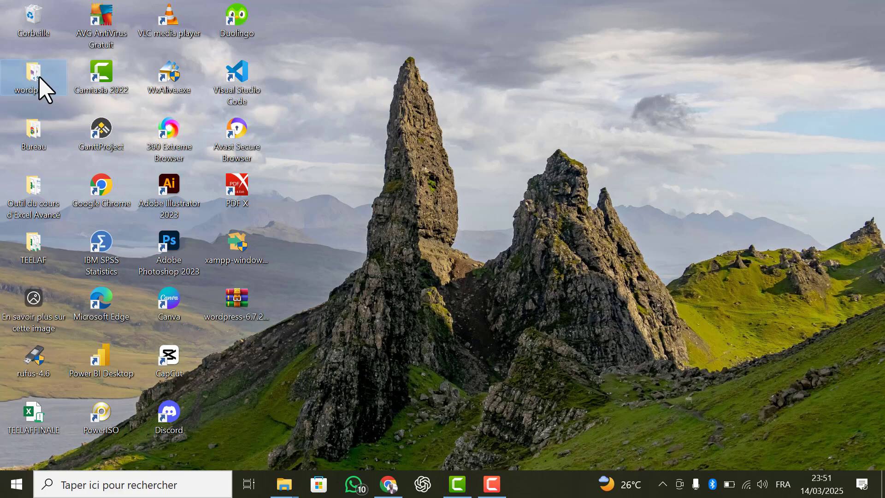
pyautogui.doubleClick(39, 77)
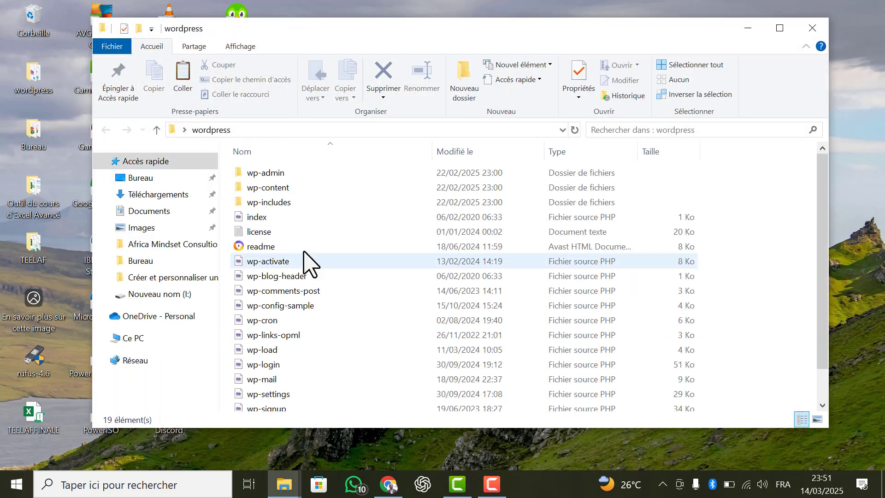
pyautogui.click(812, 29)
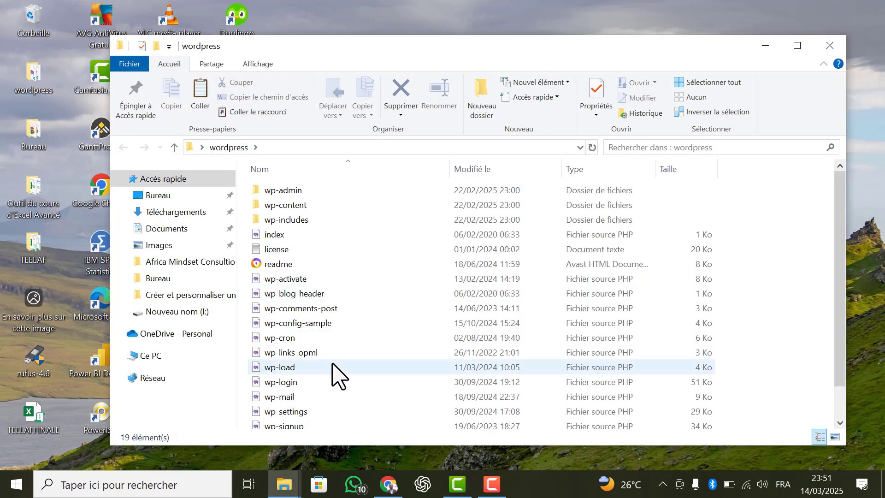
pyautogui.hotkey('ctrl', 'a')
pyautogui.rightClick(315, 196)
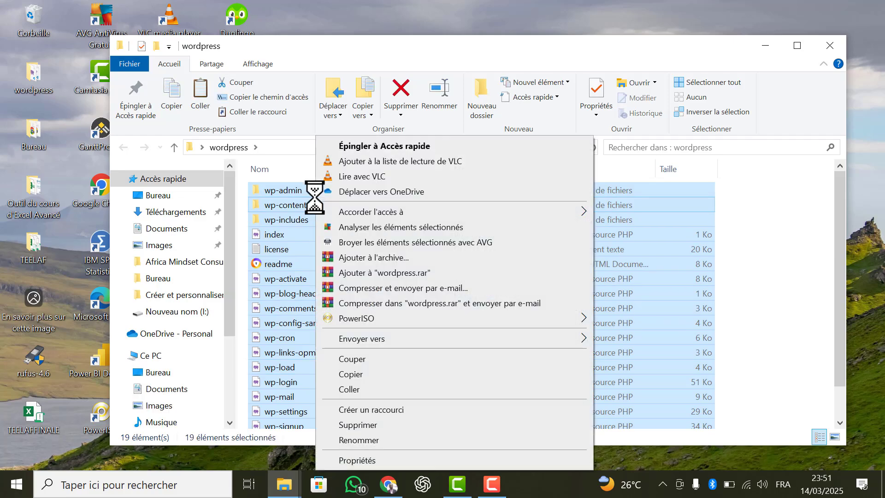
pyautogui.click(364, 374)
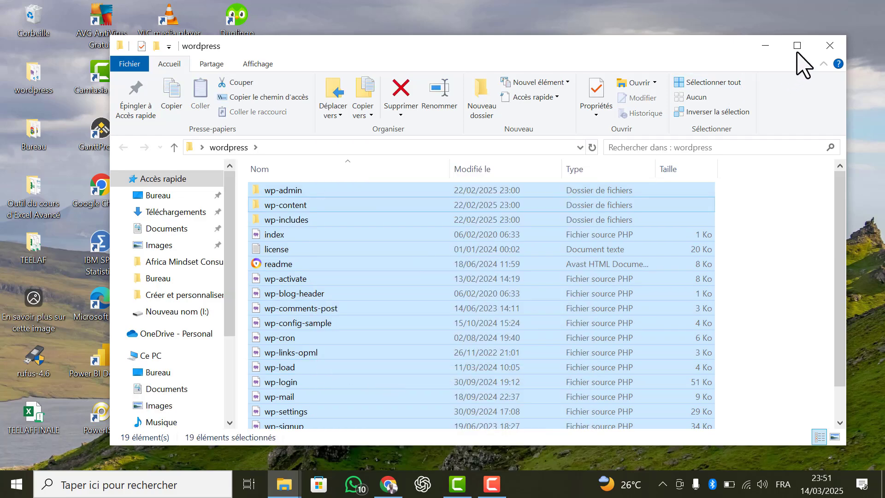
pyautogui.click(830, 45)
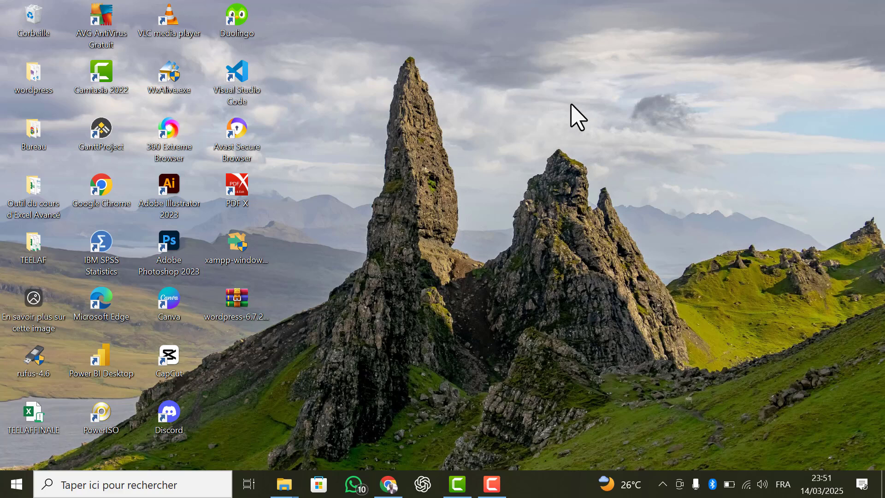
# - Open a new File Explorer window and go to the htdocs folder inside Xampp on drive I:
pyautogui.press('super+e')
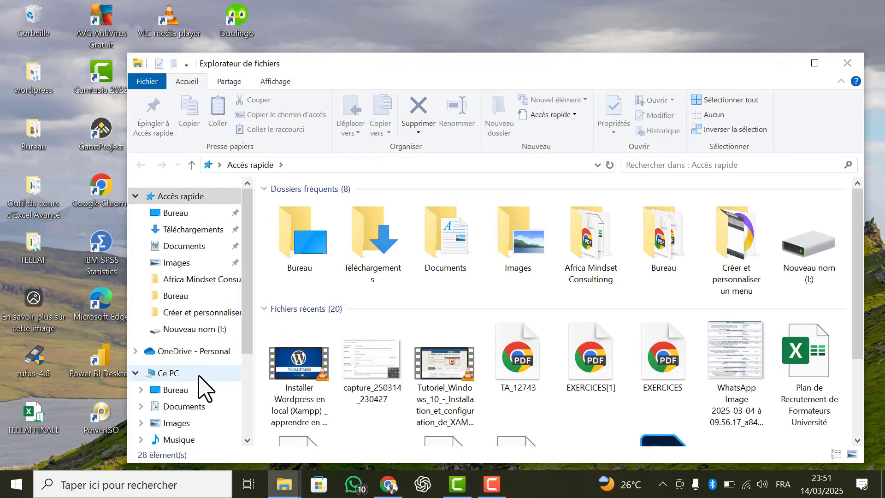
pyautogui.click(201, 387)
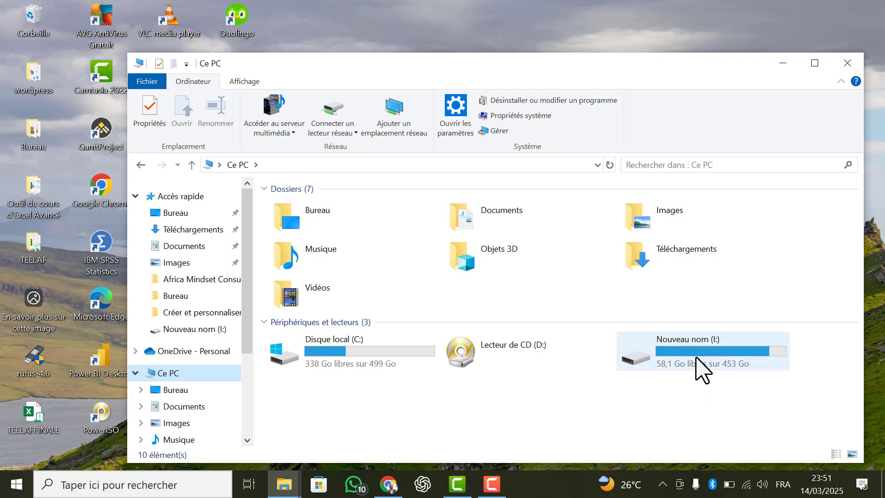
pyautogui.click(697, 360)
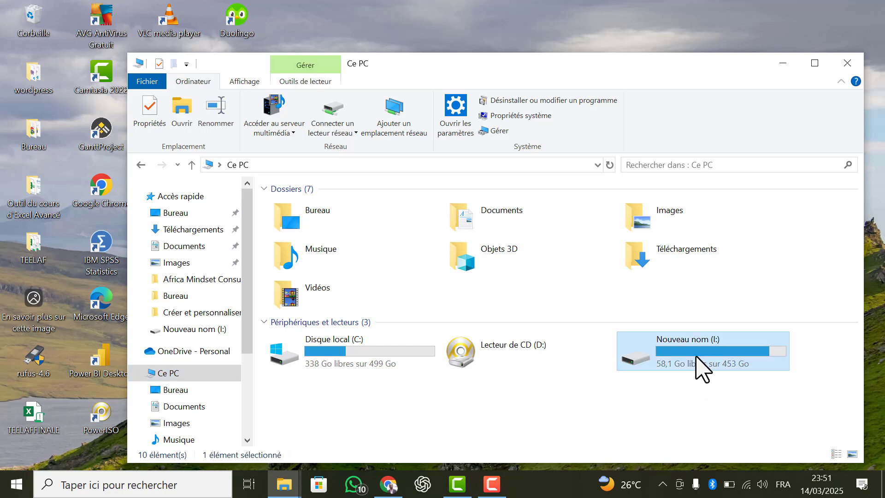
pyautogui.doubleClick(702, 369)
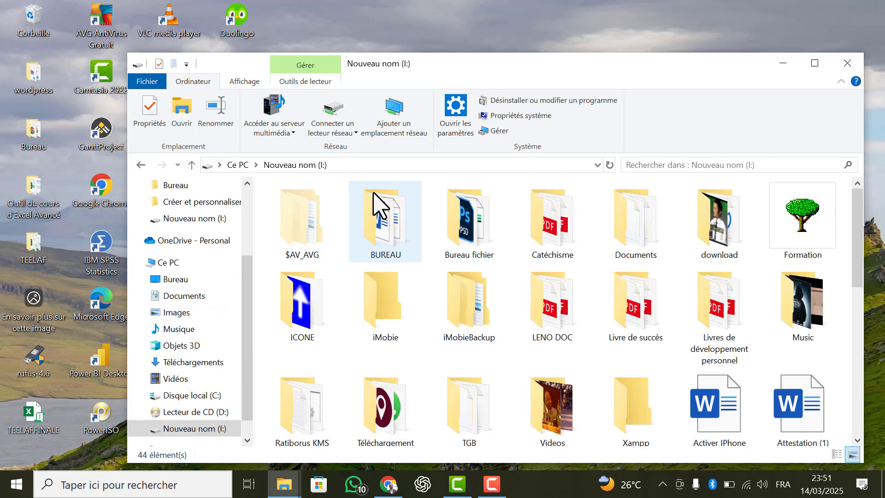
pyautogui.scroll(-1, 396, 361)
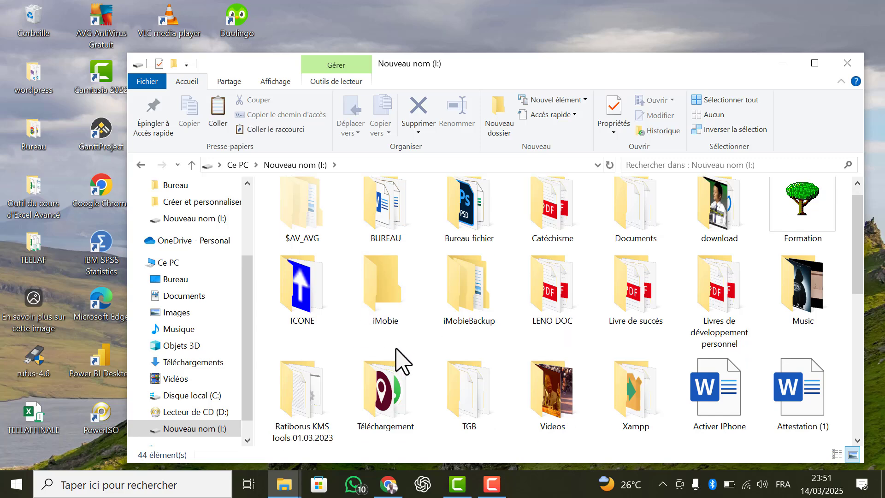
pyautogui.scroll(-3, 406, 355)
pyautogui.click(637, 282)
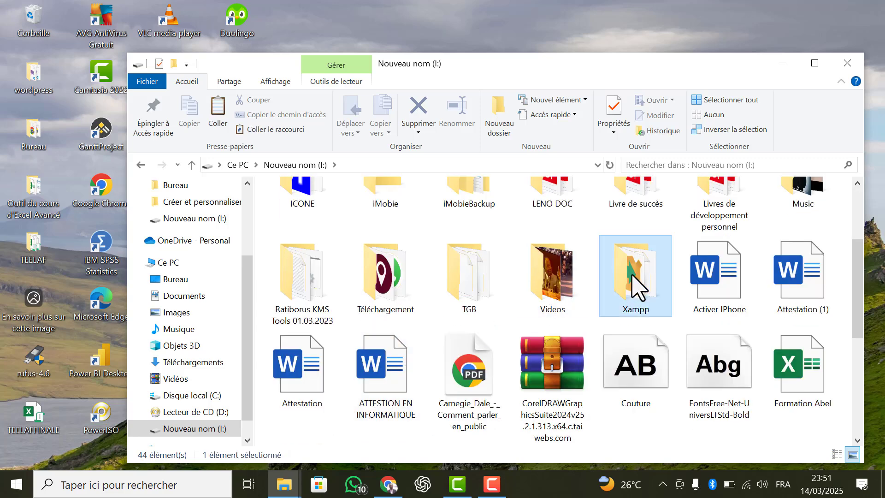
pyautogui.doubleClick(637, 284)
pyautogui.scroll(-2, 652, 316)
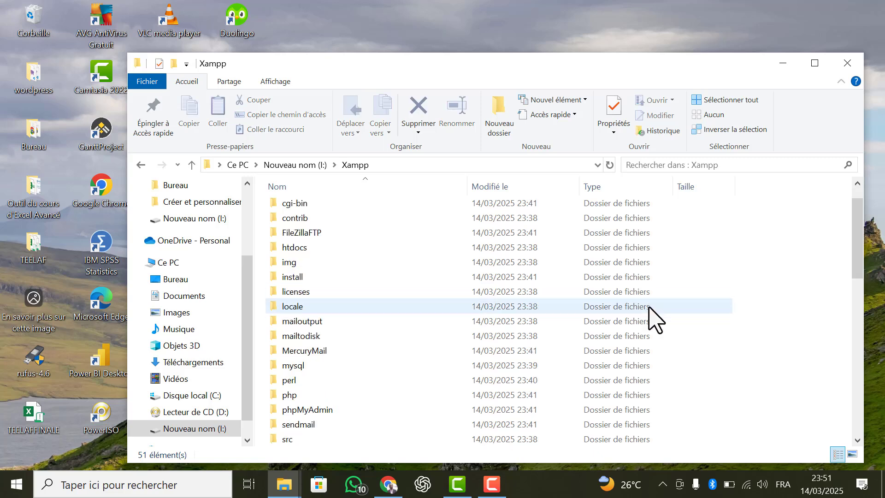
pyautogui.scroll(1, 423, 288)
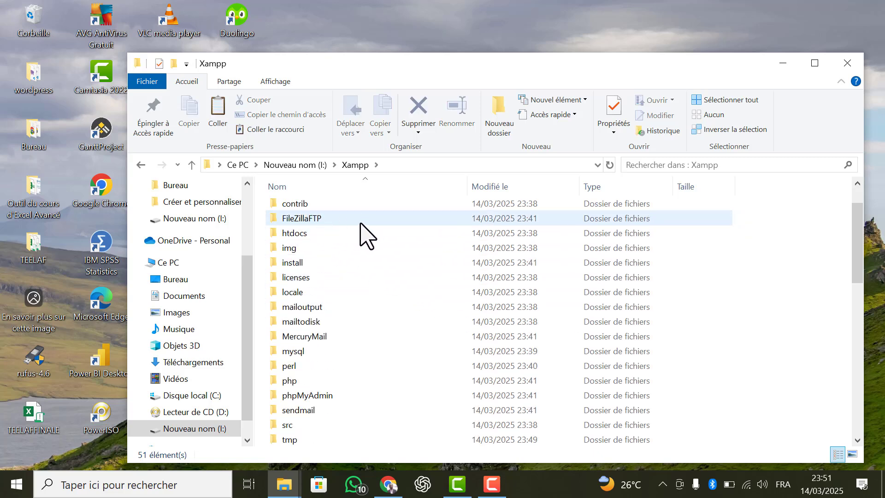
pyautogui.click(325, 236)
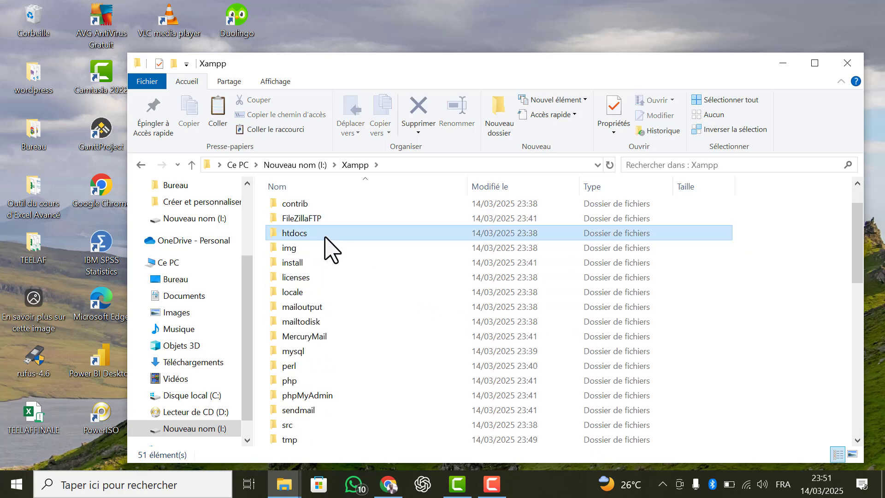
pyautogui.doubleClick(325, 237)
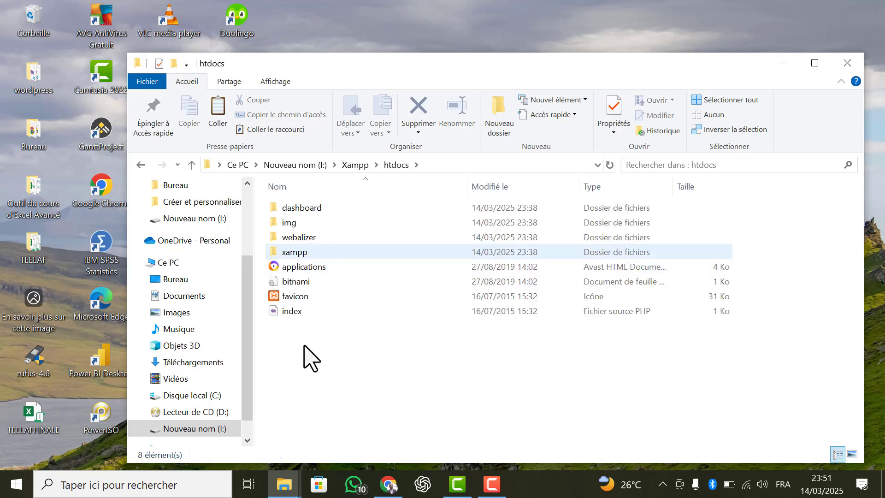
# - Create a new folder named restoformation in htdocs
pyautogui.rightClick(336, 316)
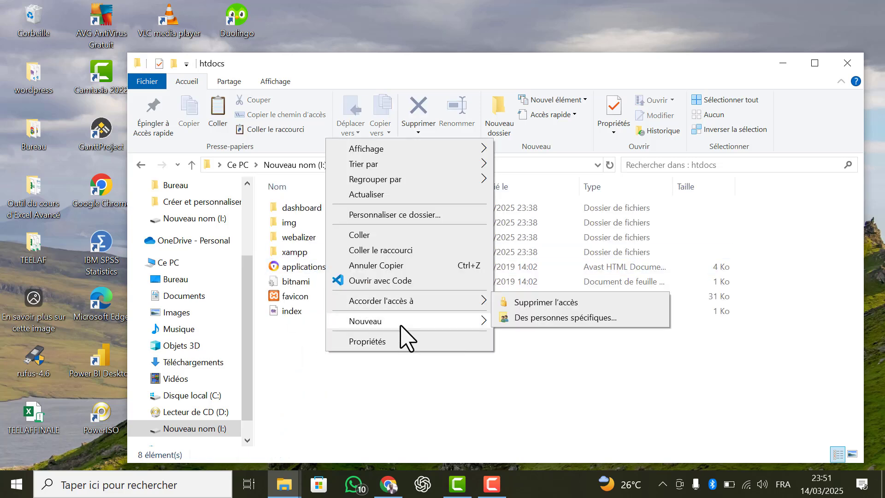
pyautogui.moveTo(484, 321)
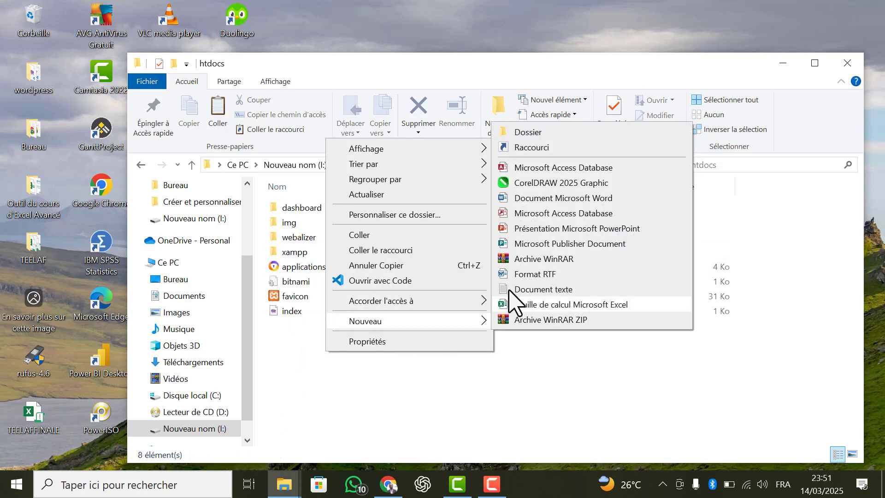
pyautogui.click(541, 134)
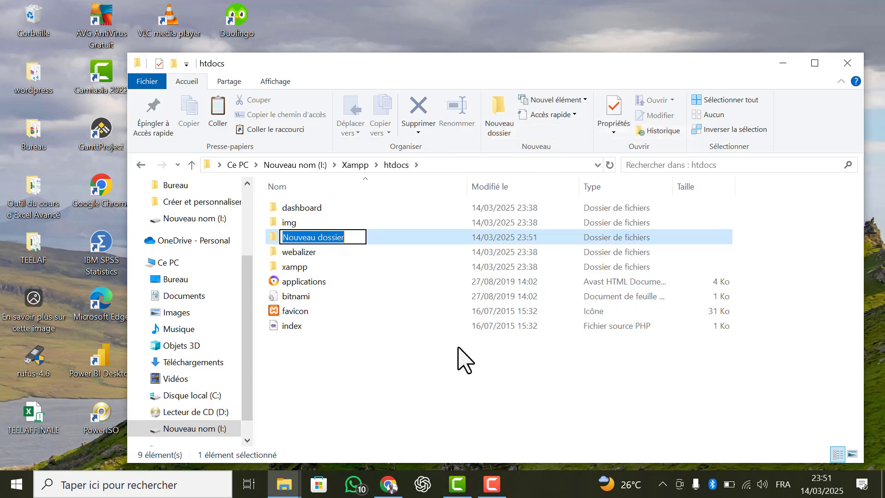
pyautogui.write('restoformation')
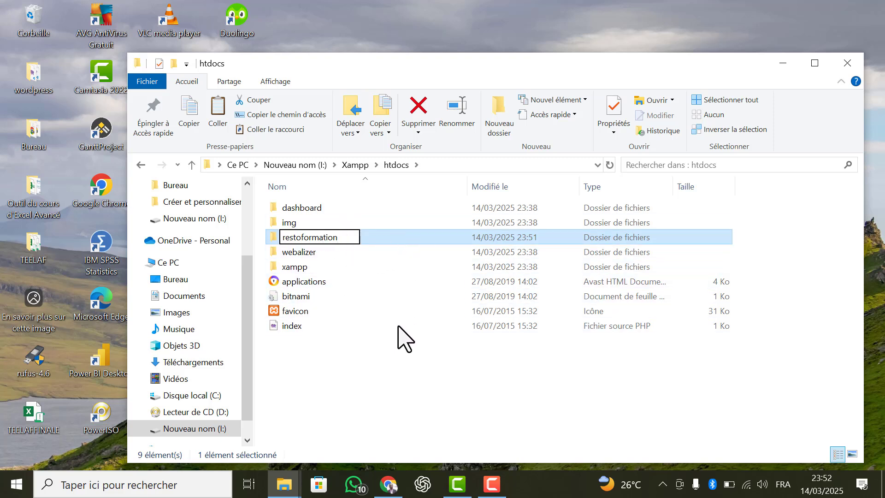
pyautogui.press('Return')
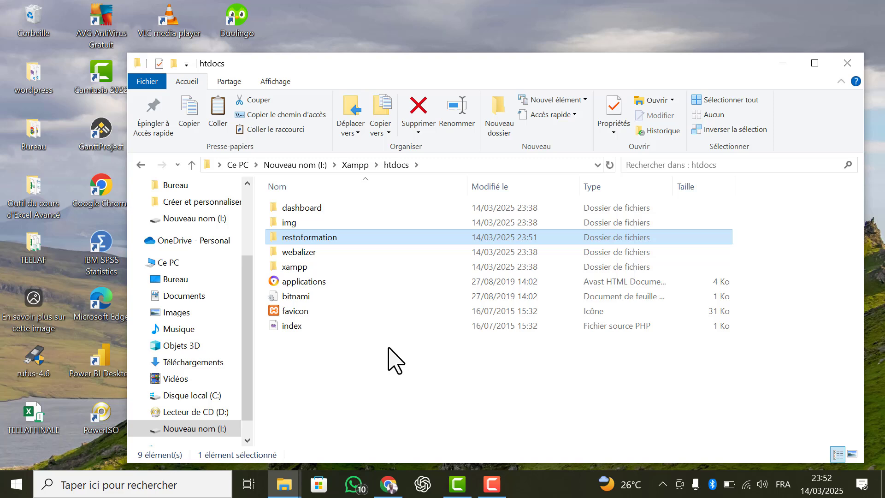
# - Paste the copied WordPress files and folders into the restoformation folder in htdocs
pyautogui.doubleClick(370, 239)
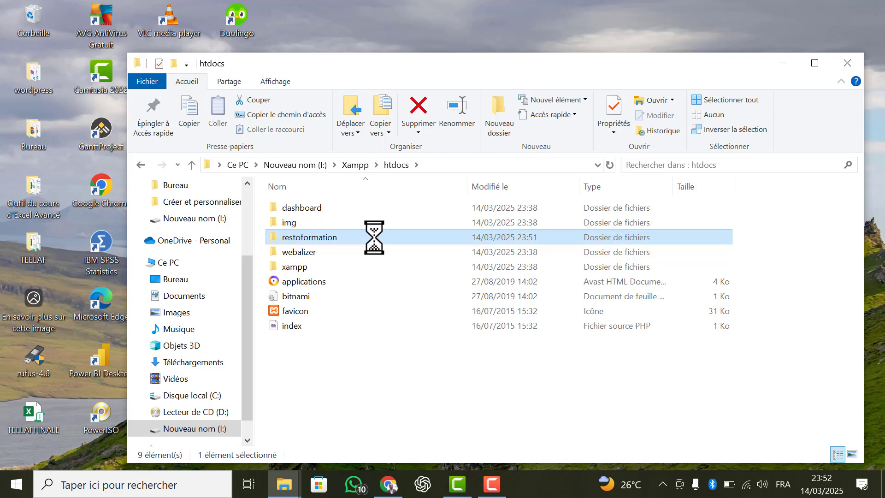
pyautogui.rightClick(342, 211)
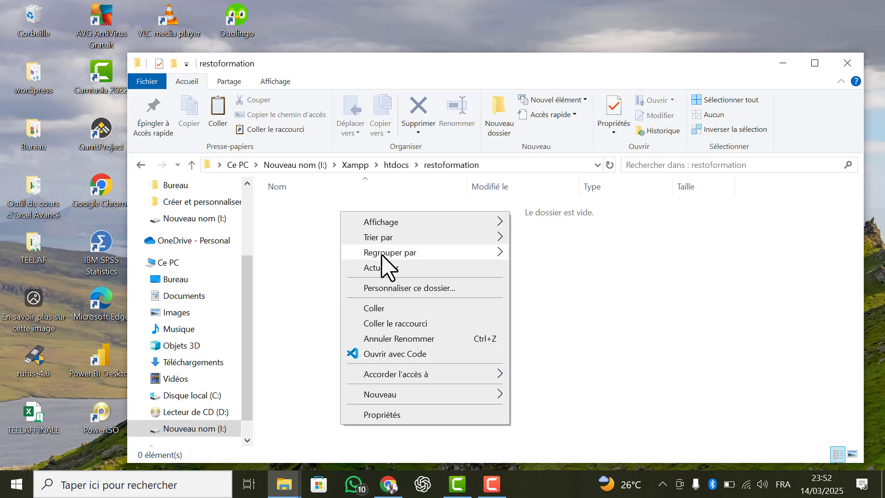
pyautogui.click(373, 308)
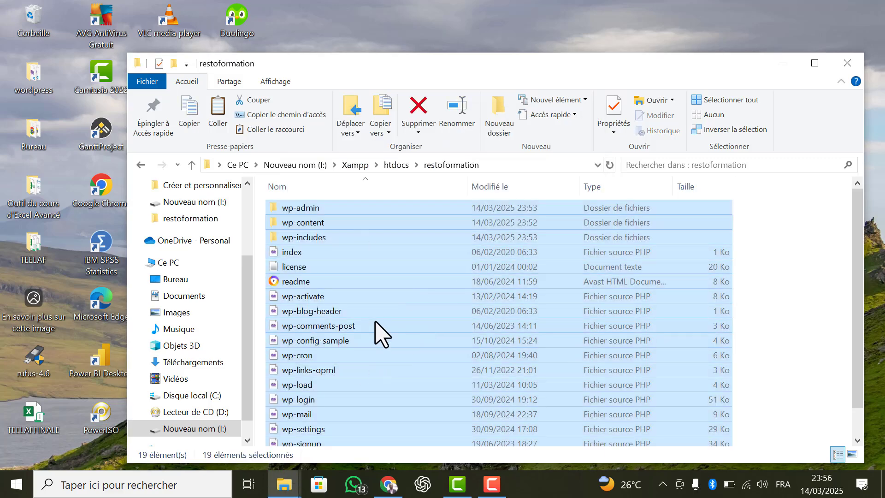
pyautogui.click(530, 284)
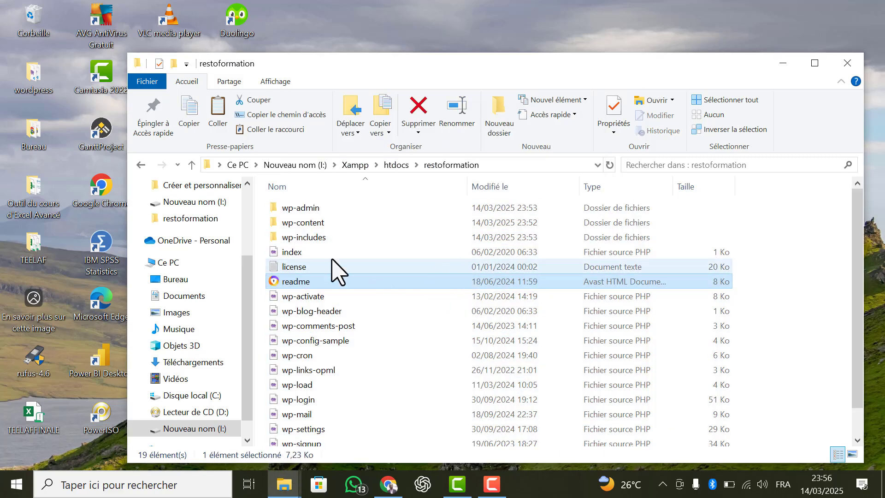
# - Review the restoformation folder's contents, go back up to drive I:, and close the File Explorer window
pyautogui.click(141, 165)
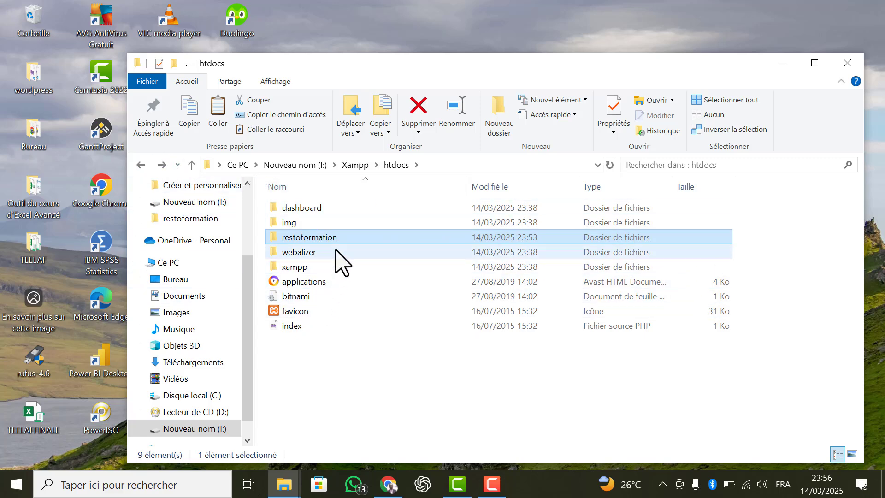
pyautogui.doubleClick(342, 238)
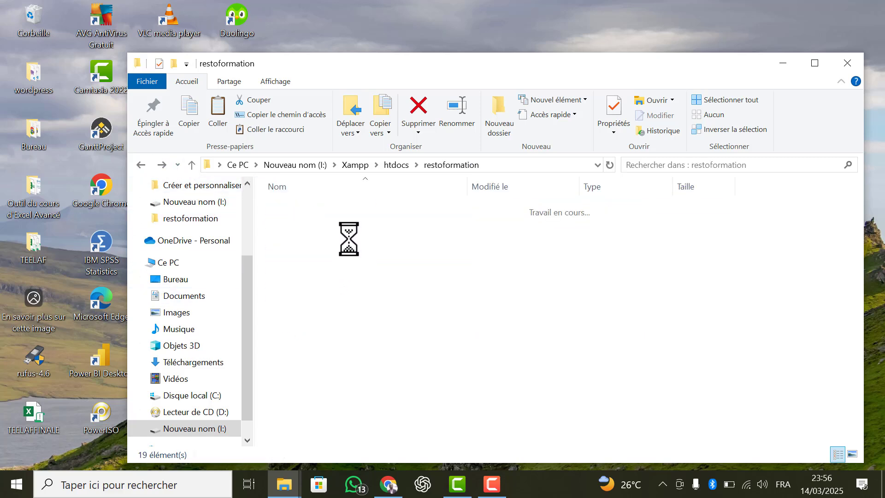
pyautogui.scroll(-1, 330, 400)
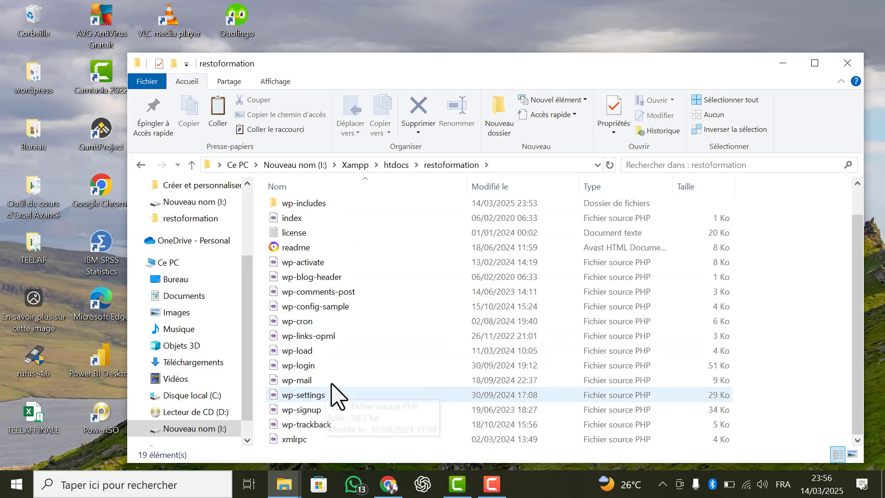
pyautogui.click(141, 165)
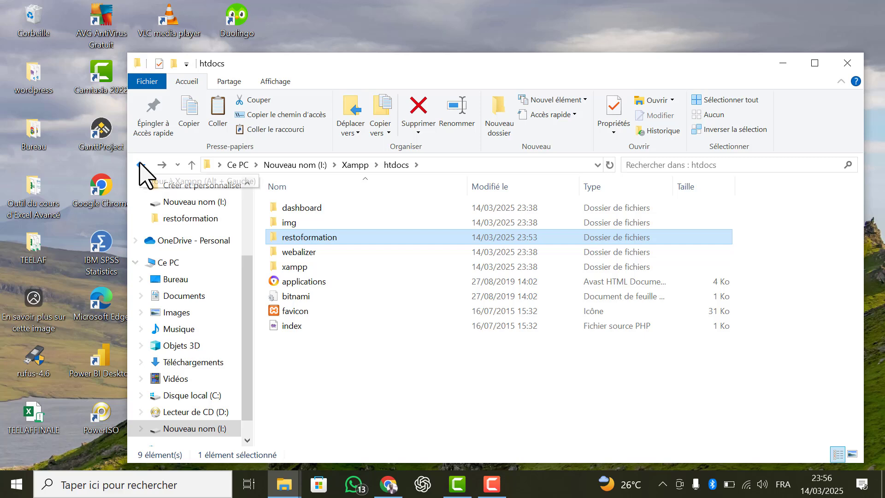
pyautogui.click(141, 165)
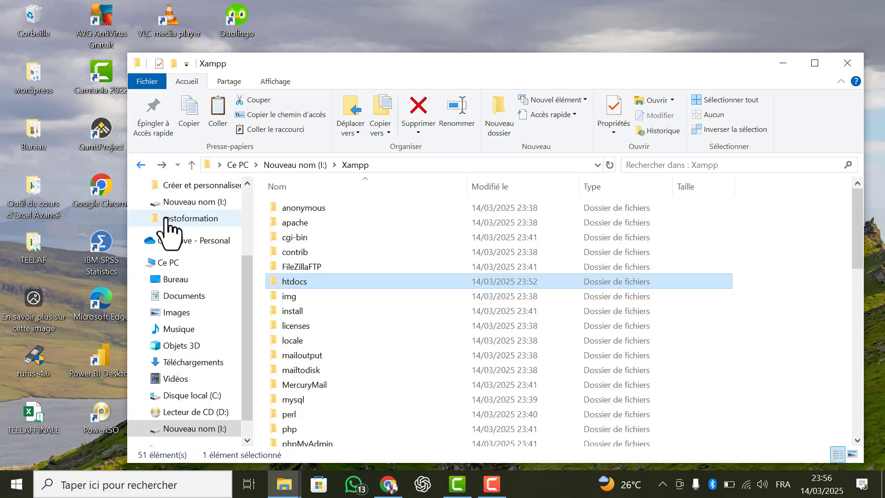
pyautogui.click(141, 166)
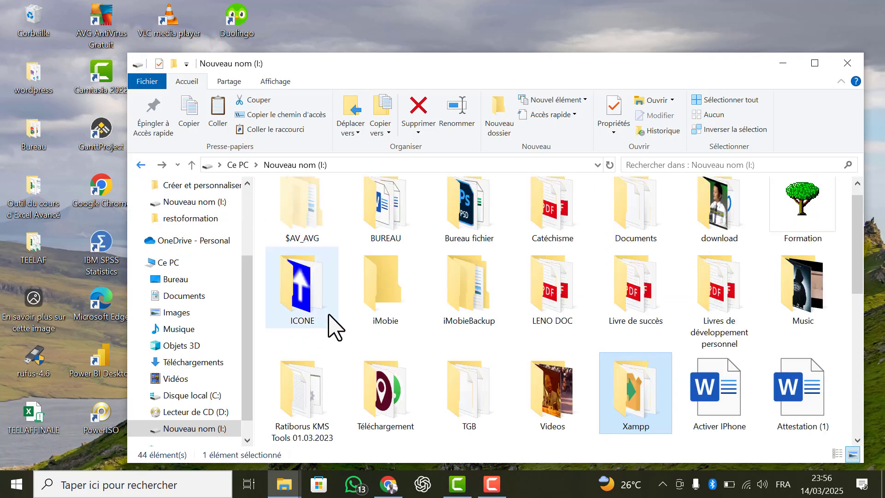
pyautogui.click(847, 63)
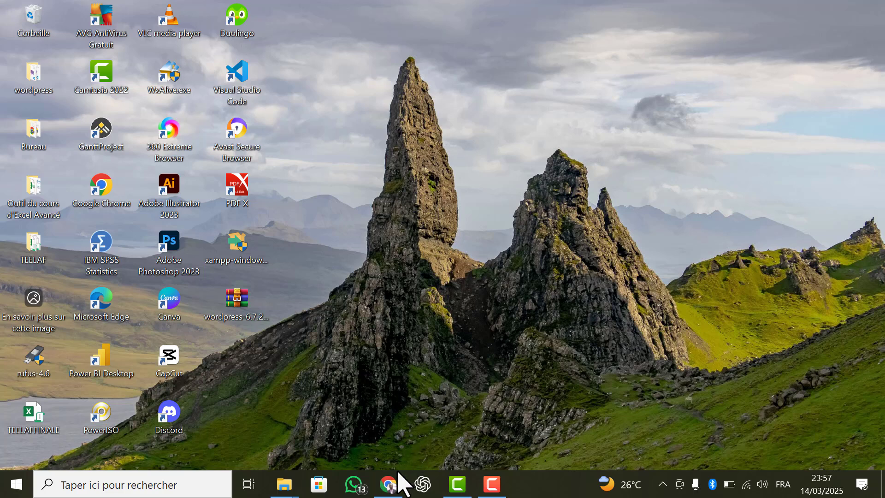
# - Switch to Chrome, close the Bitnami, XAMPP download and WordPress download tabs, and minimize the browser
pyautogui.click(390, 484)
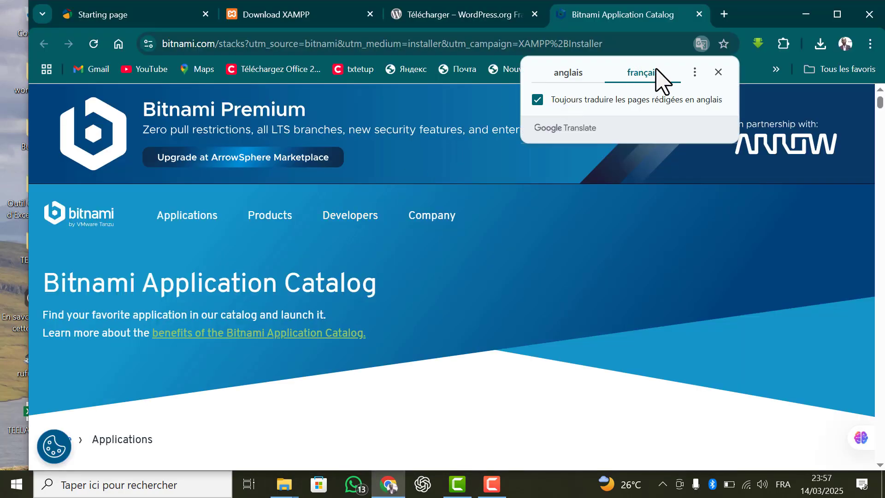
pyautogui.click(718, 72)
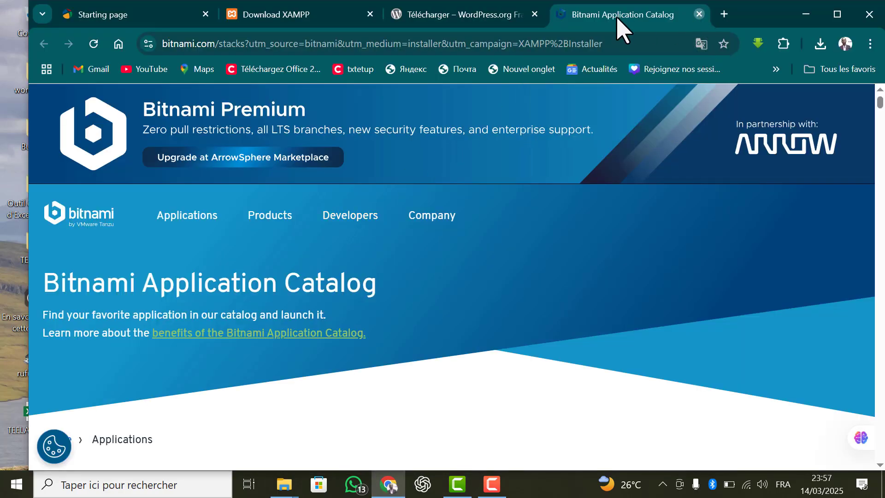
pyautogui.click(699, 14)
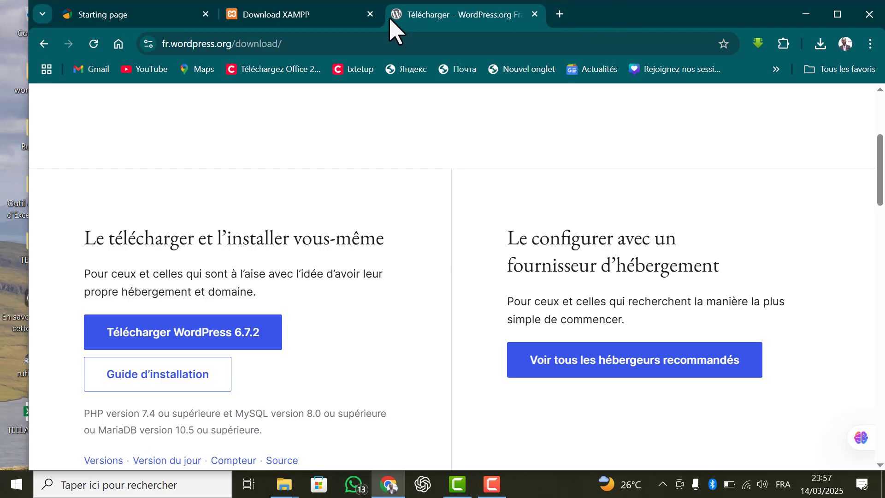
pyautogui.click(370, 15)
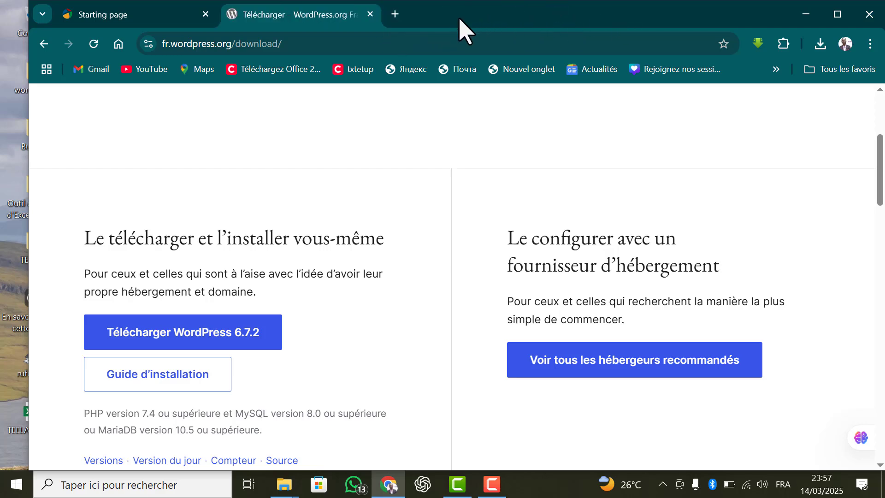
pyautogui.click(370, 14)
pyautogui.click(806, 15)
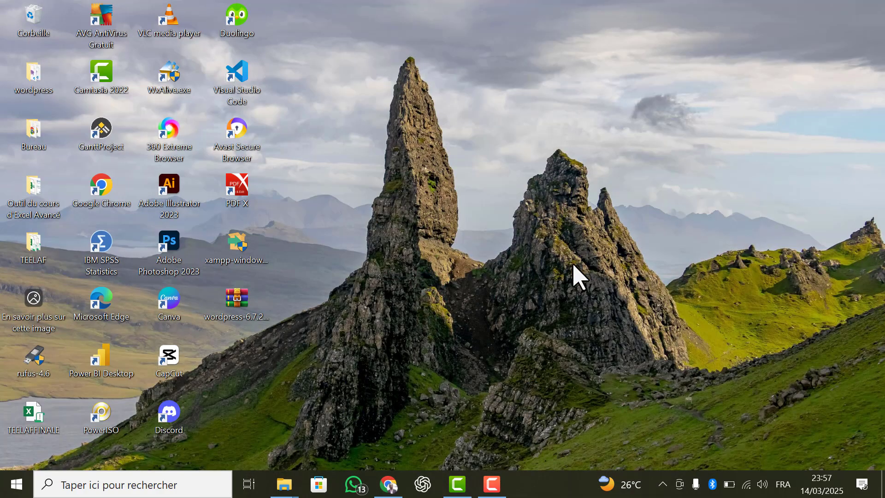
# - Launch the XAMPP Control Panel from the recently added programs
pyautogui.click(662, 484)
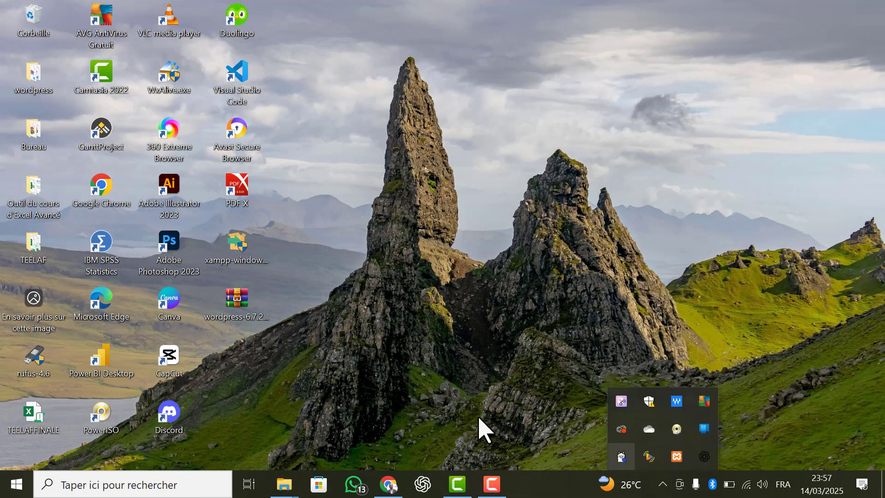
pyautogui.click(20, 480)
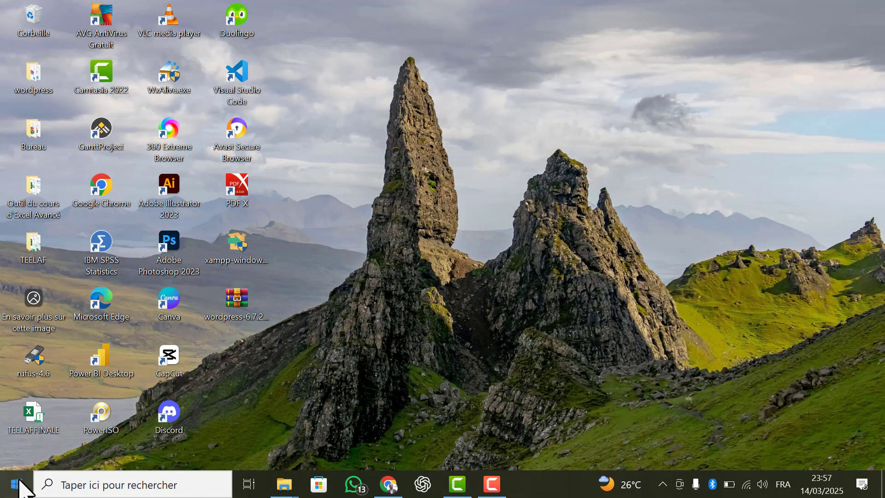
pyautogui.click(15, 483)
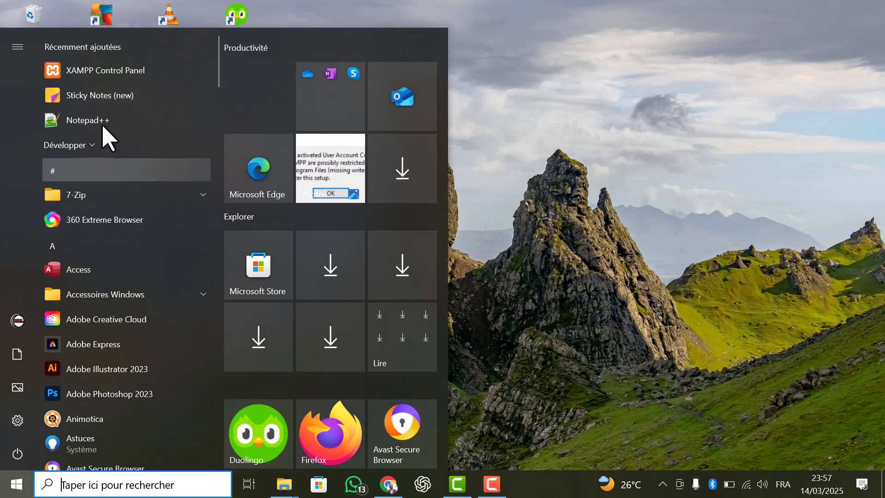
pyautogui.click(109, 70)
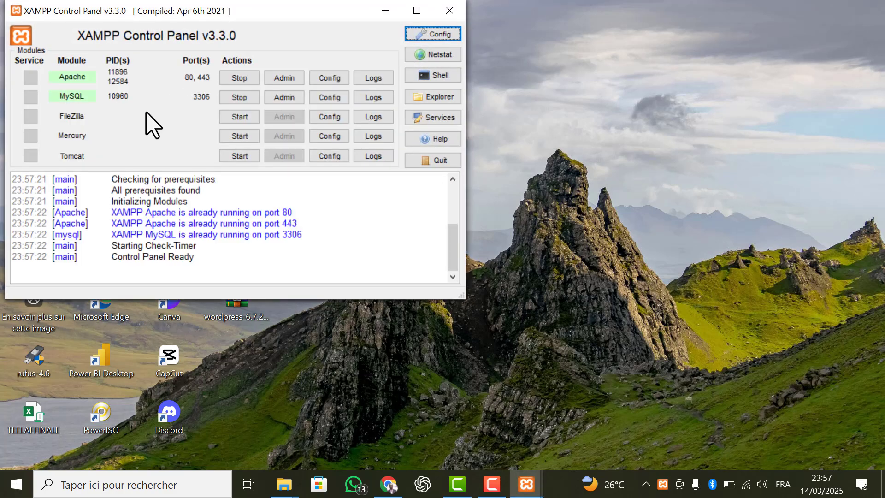
# - Close the duplicate XAMPP Control Panel windows and move the remaining one away from the desktop's corner
pyautogui.moveTo(249, 9); pyautogui.dragTo(308, 55)
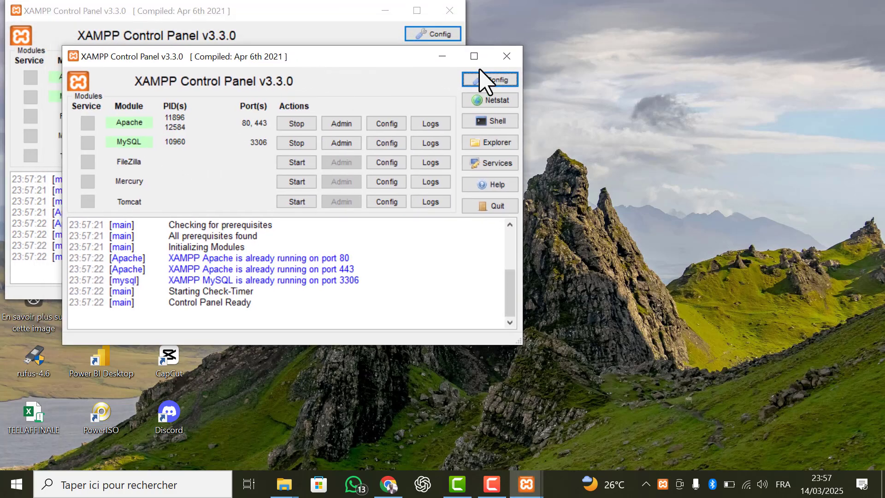
pyautogui.click(508, 58)
pyautogui.moveTo(215, 33); pyautogui.dragTo(365, 99)
pyautogui.click(596, 71)
pyautogui.moveTo(333, 30); pyautogui.dragTo(463, 71)
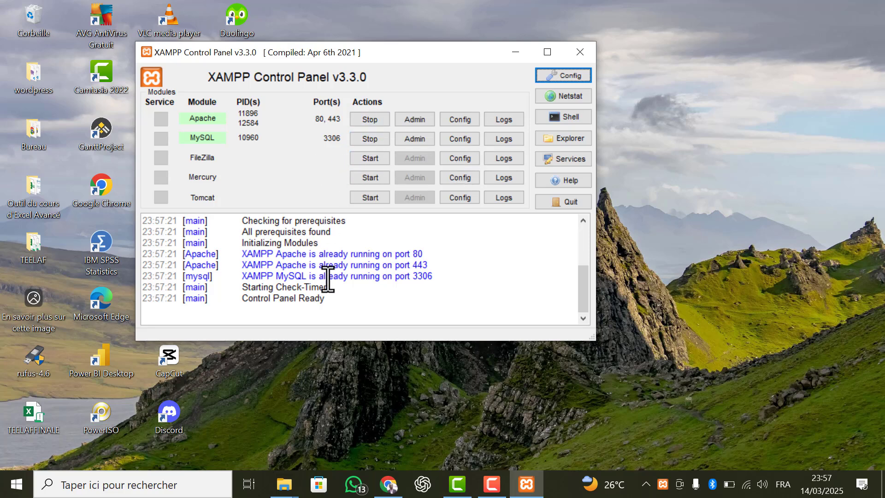
# - Switch to Chrome, load localhost in a new tab, and dismiss the translation prompt on the XAMPP dashboard
pyautogui.click(388, 484)
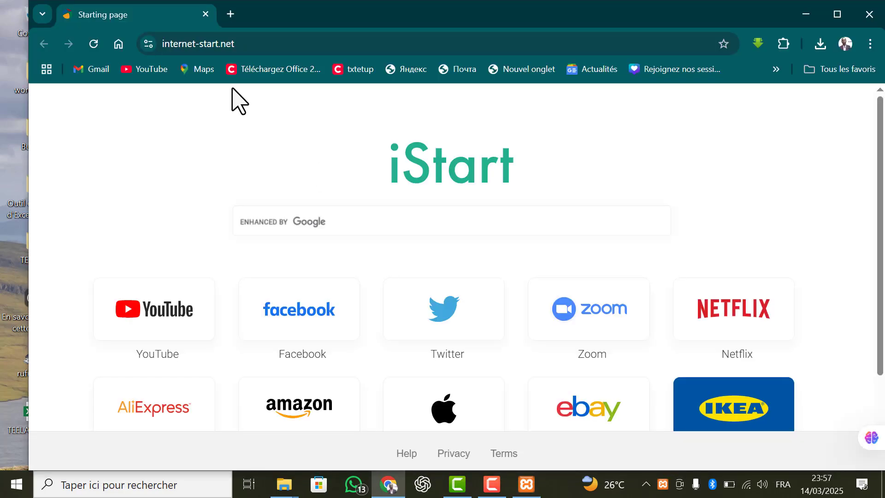
pyautogui.click(232, 19)
pyautogui.click(228, 45)
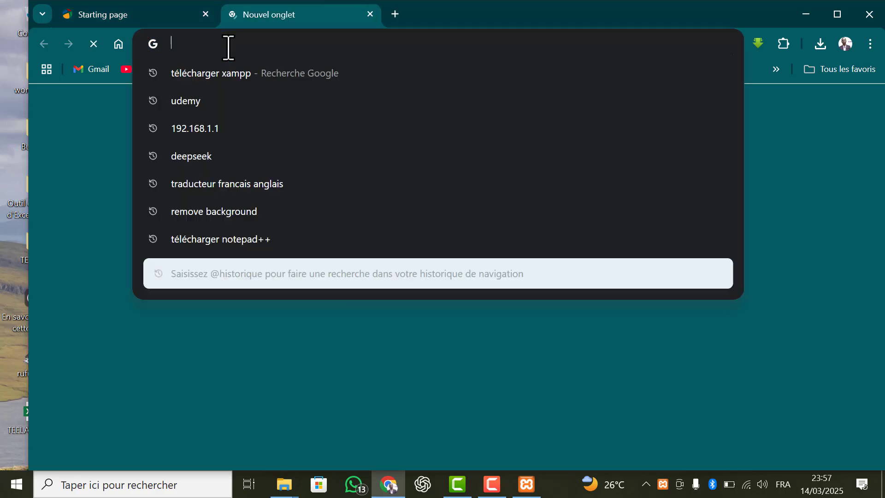
pyautogui.write('localhost')
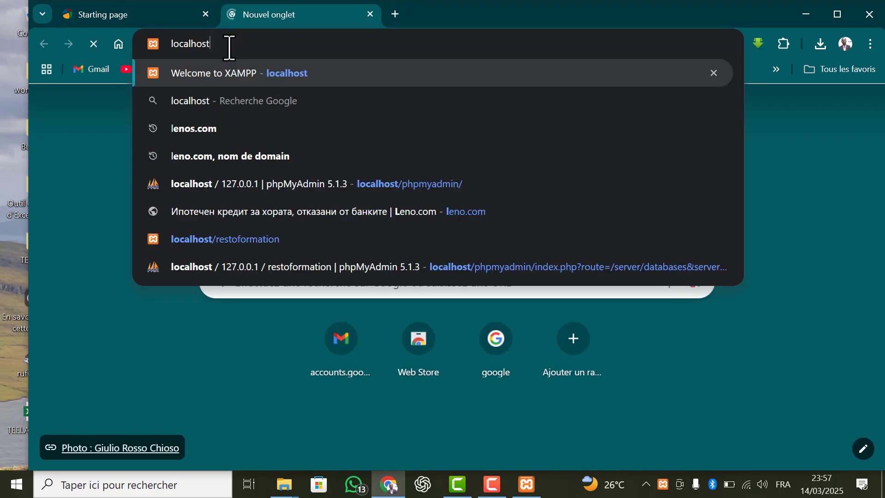
pyautogui.press('Return')
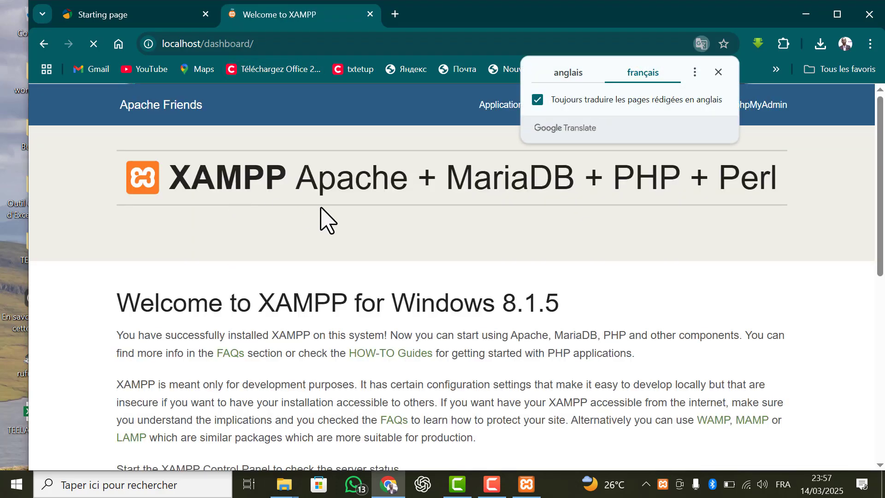
pyautogui.click(718, 73)
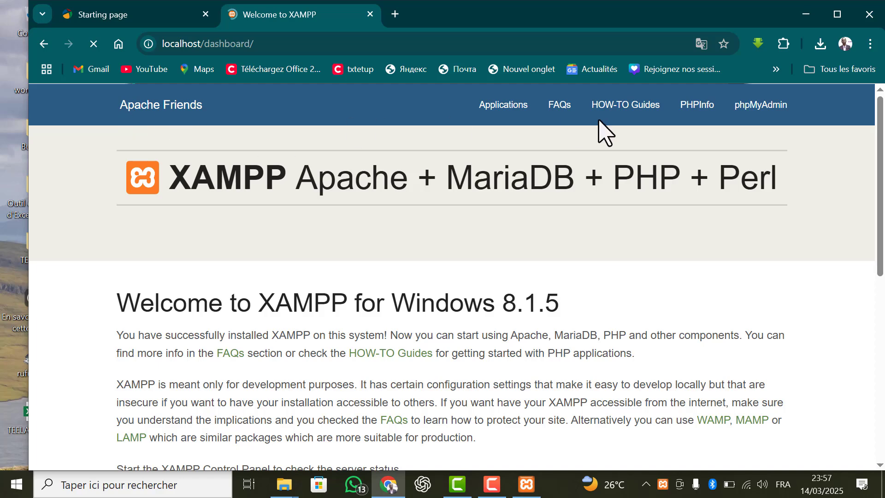
# - Open phpMyAdmin and create a new database named restoformation with the utf8mb4_general_ci collation
pyautogui.click(758, 112)
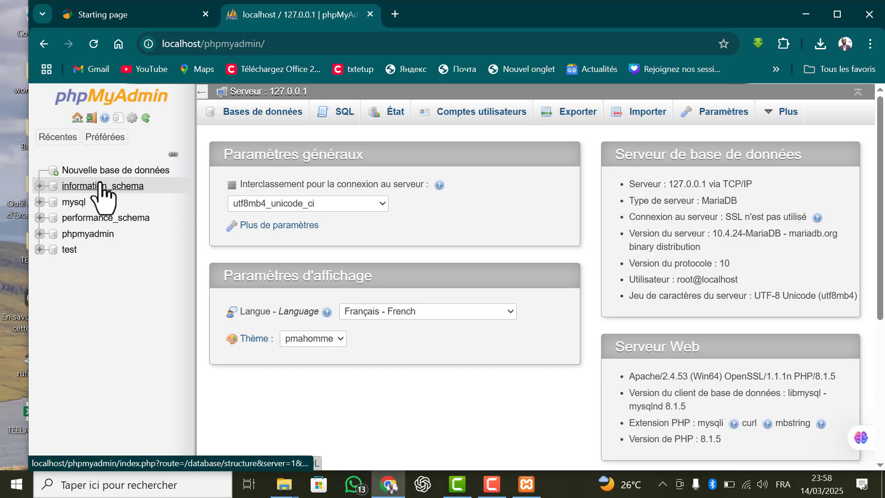
pyautogui.click(96, 171)
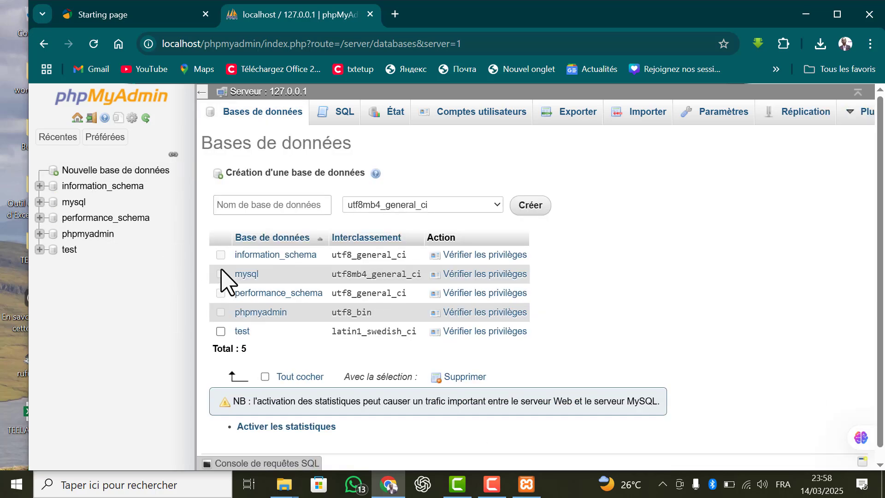
pyautogui.click(241, 204)
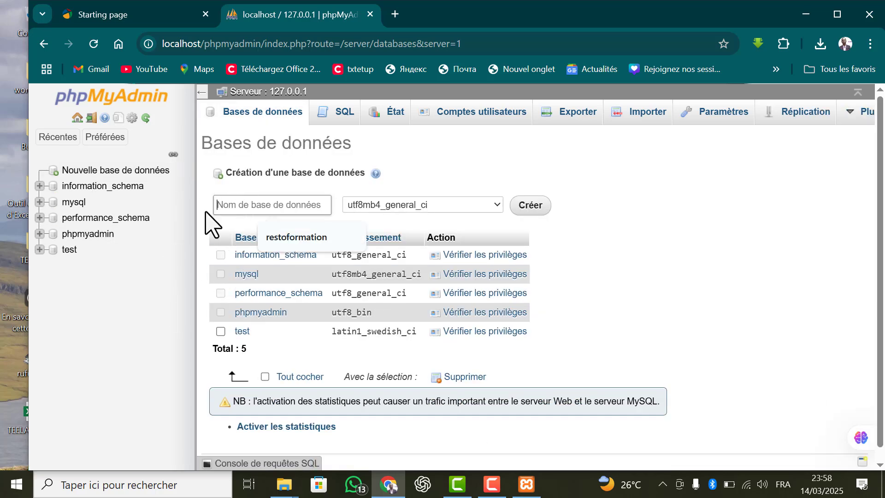
pyautogui.click(276, 239)
pyautogui.moveTo(279, 205); pyautogui.dragTo(214, 206)
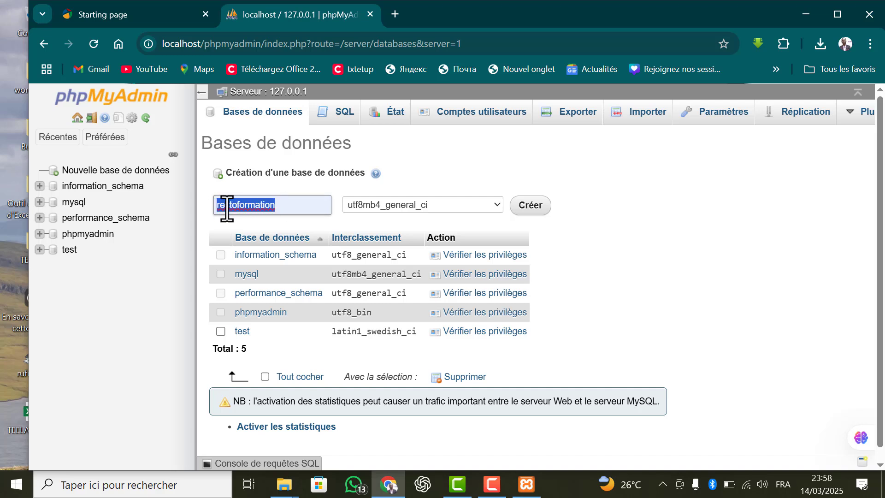
pyautogui.click(280, 206)
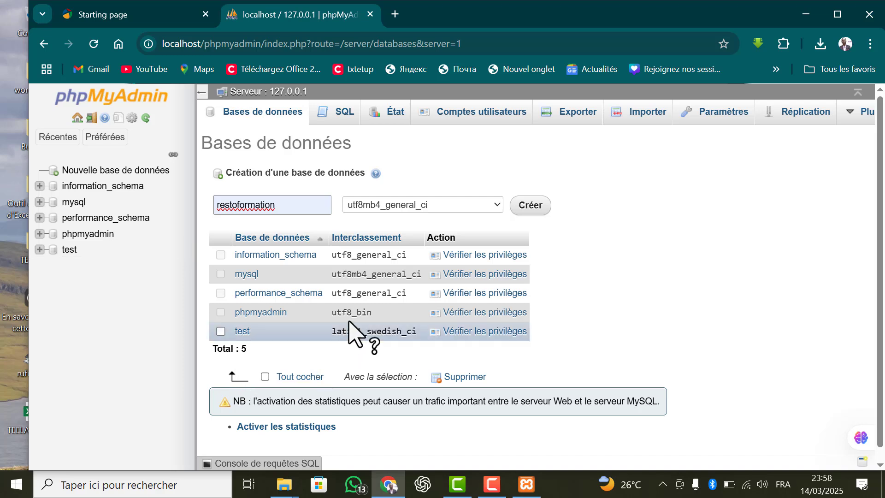
pyautogui.click(529, 213)
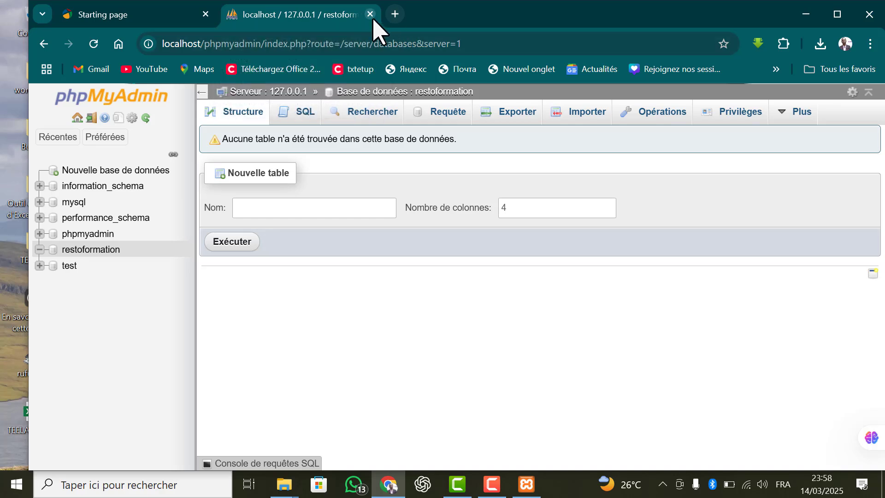
# - Load localhost in a new browser tab to reach the XAMPP welcome page
pyautogui.click(394, 15)
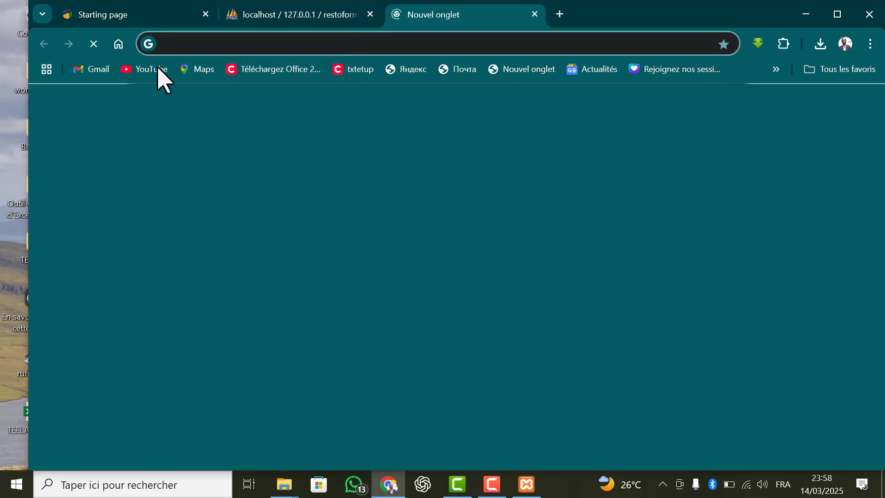
pyautogui.click(193, 44)
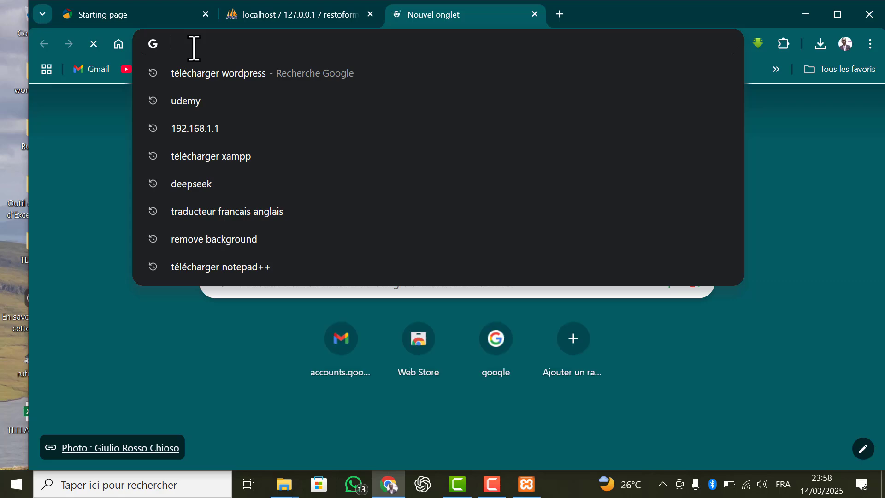
pyautogui.write('localhost')
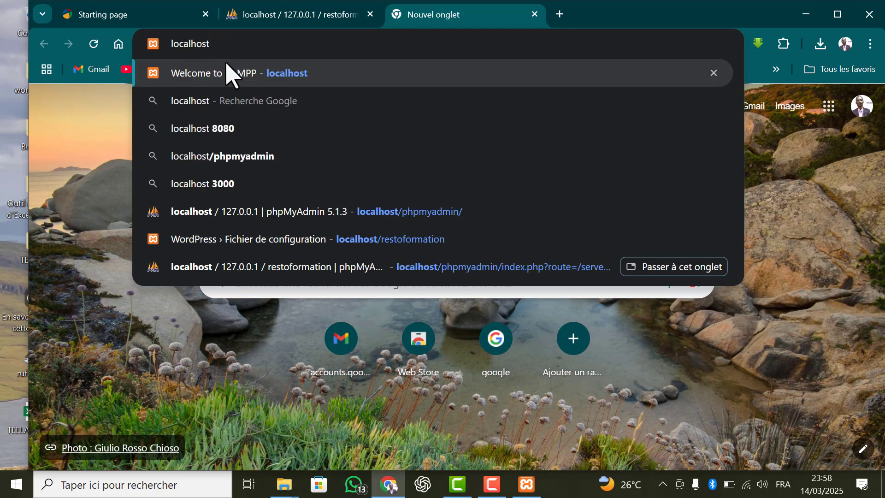
pyautogui.click(228, 73)
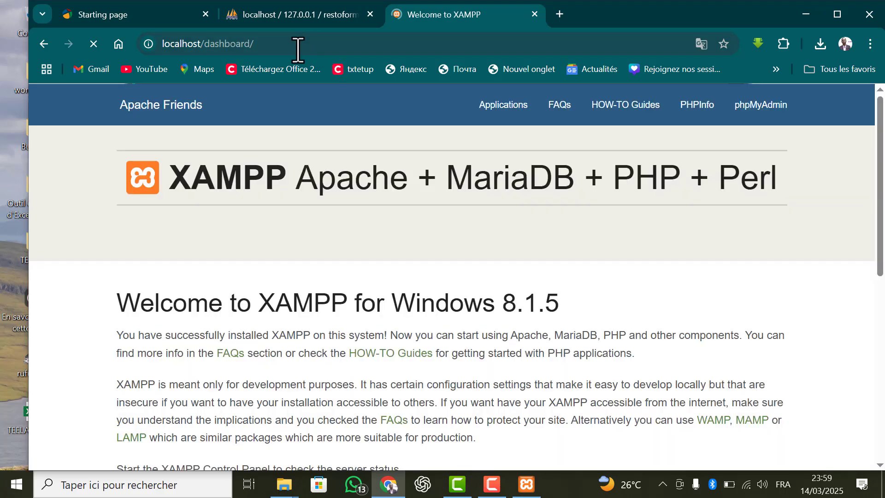
# - Trim the page address back to localhost/ by removing the dashboard part
pyautogui.click(297, 46)
pyautogui.click(287, 46)
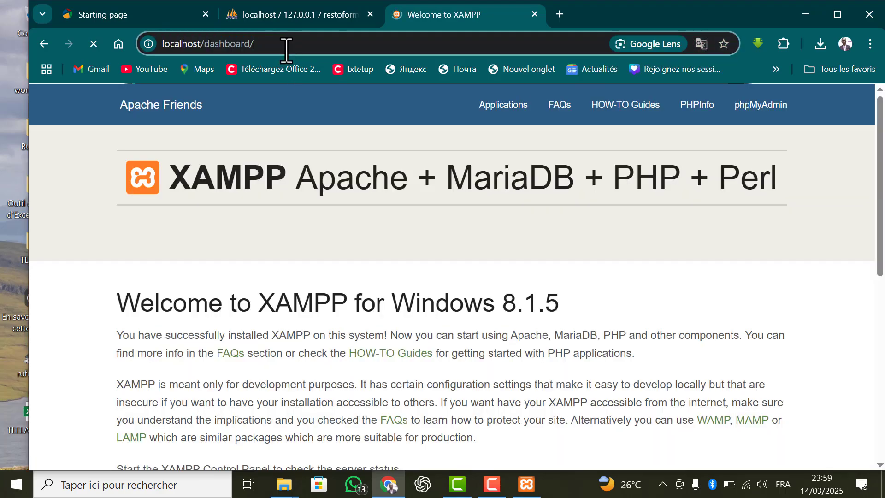
pyautogui.press('BackSpace')
pyautogui.press('BackSpace')
pyautogui.press('BackSpace')
pyautogui.press('BackSpace')
pyautogui.press('BackSpace')
pyautogui.press('BackSpace')
pyautogui.press('BackSpace')
pyautogui.press('BackSpace')
pyautogui.press('BackSpace')
pyautogui.press('BackSpace')
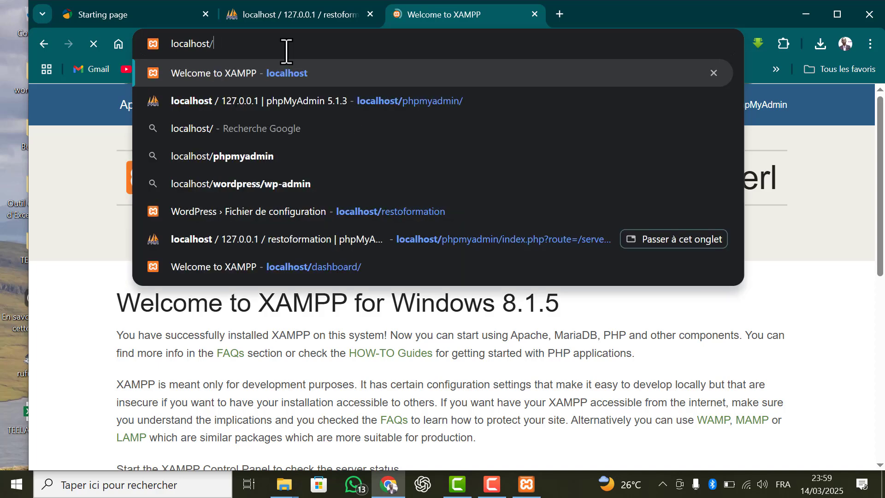
pyautogui.write('f')
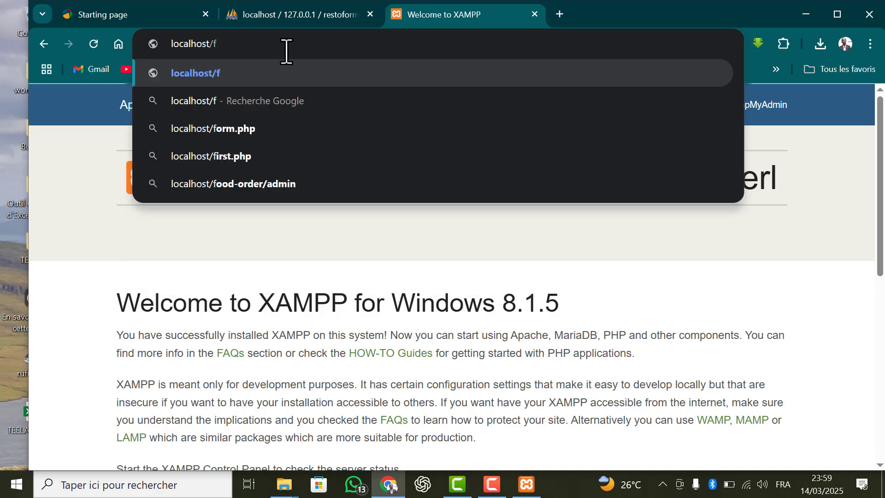
pyautogui.press('BackSpace')
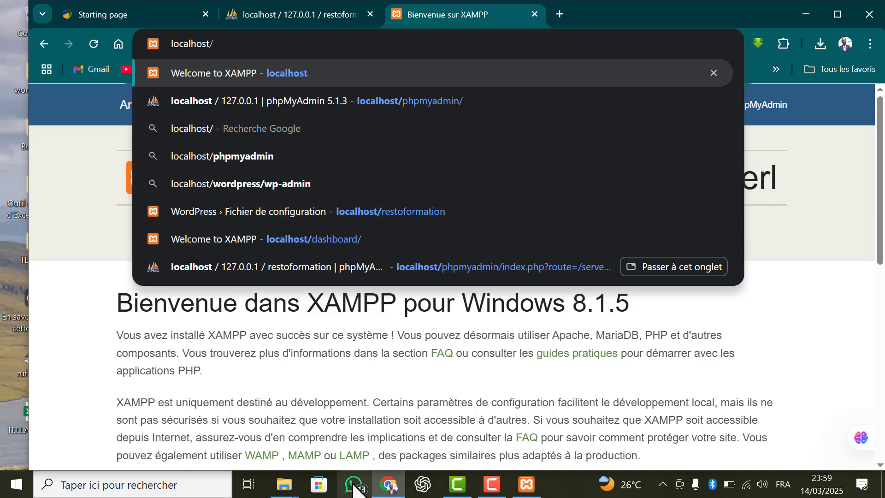
# - Switch to a File Explorer Téléchargements window and open the Xampp folder on the Nouveau nom (I:) drive
pyautogui.click(299, 485)
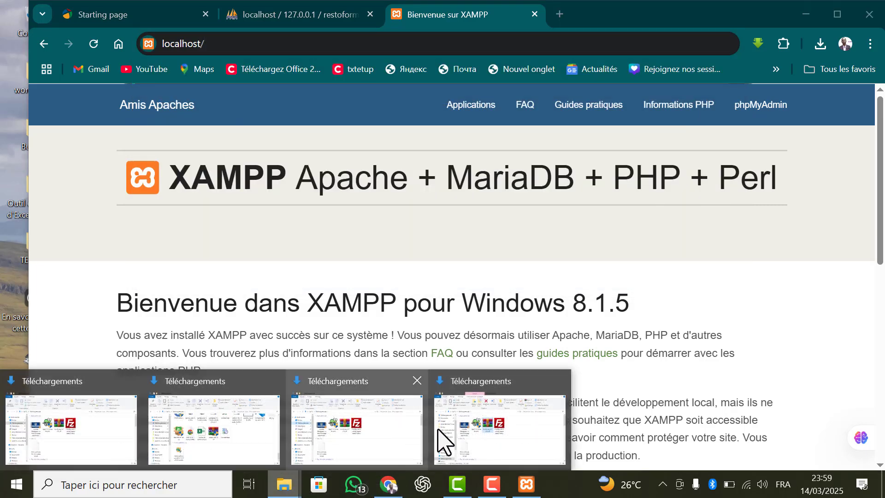
pyautogui.click(233, 440)
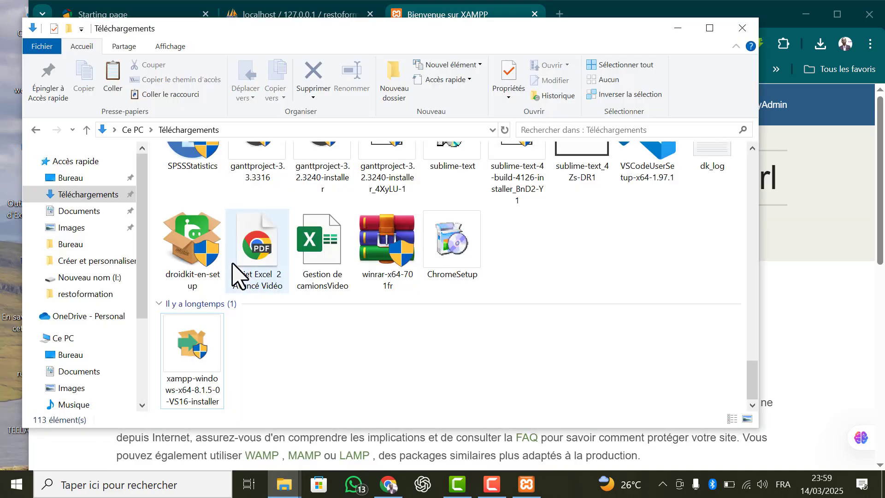
pyautogui.click(86, 338)
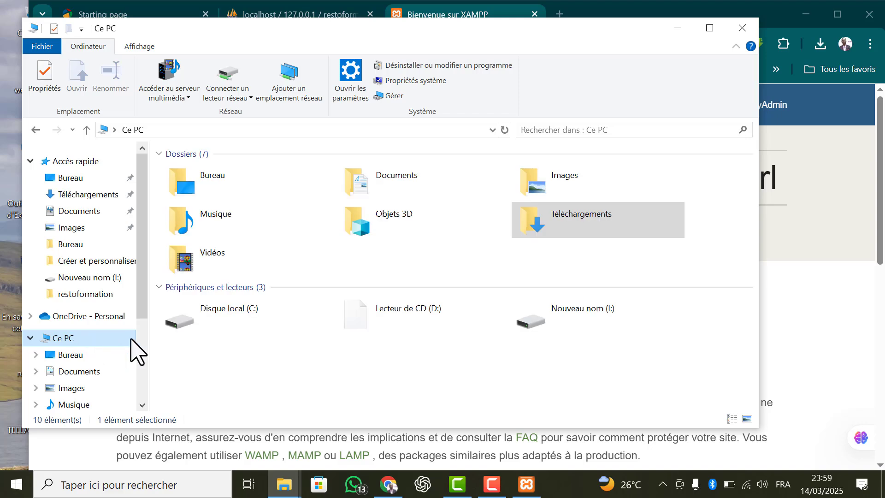
pyautogui.doubleClick(582, 315)
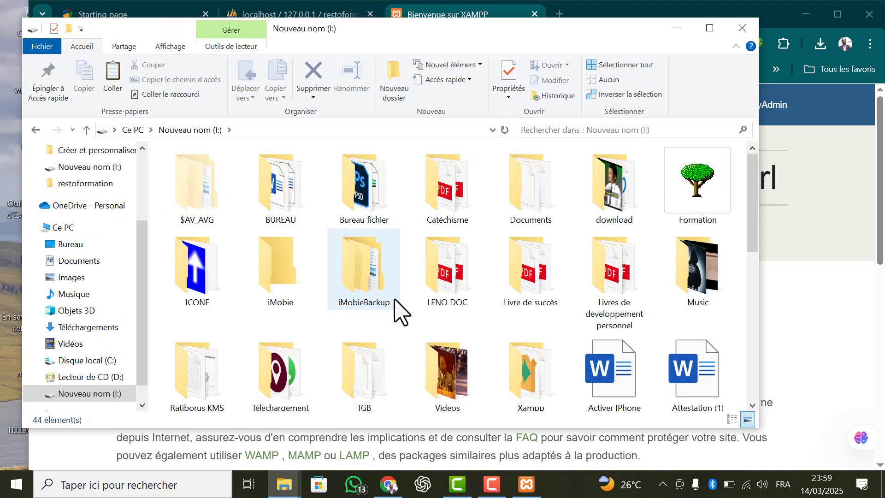
pyautogui.scroll(-3, 401, 310)
pyautogui.doubleClick(523, 256)
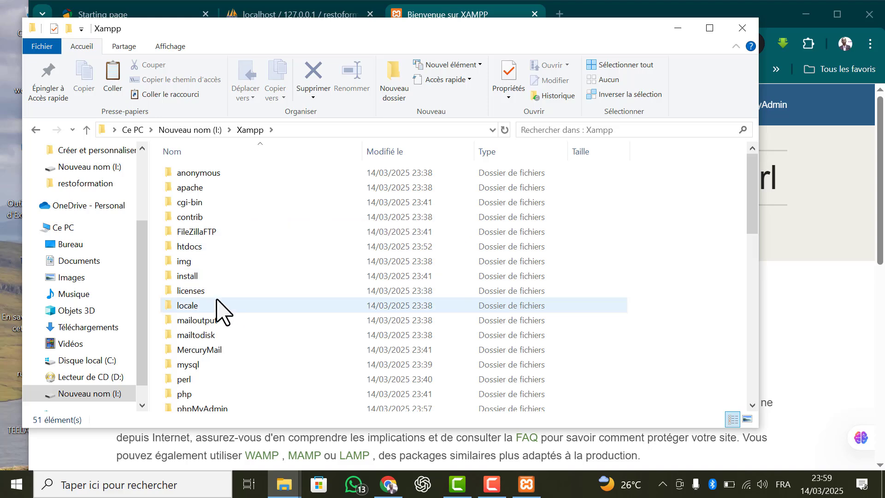
# - Open the htdocs folder and make the restoformation folder's name editable for copying
pyautogui.click(210, 250)
pyautogui.doubleClick(211, 256)
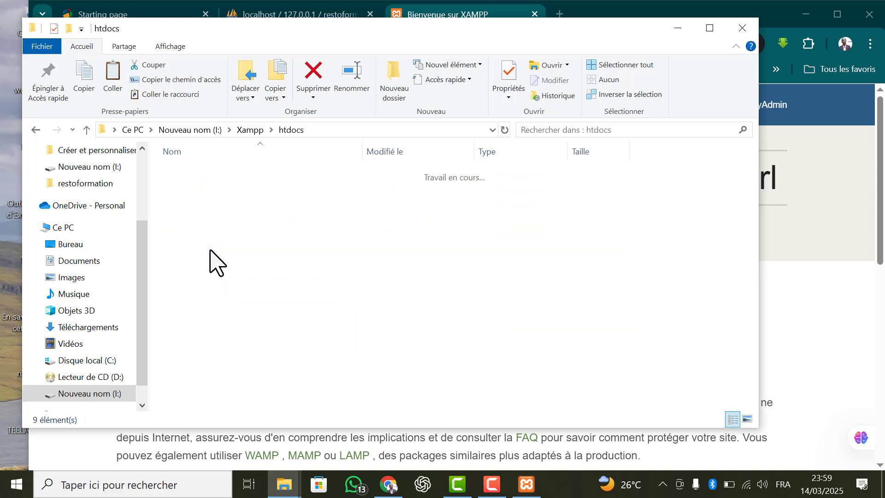
pyautogui.click(246, 205)
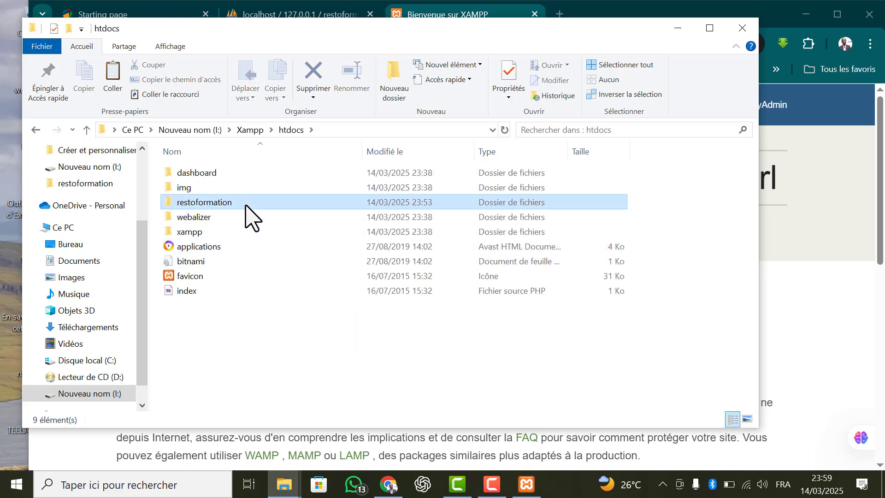
pyautogui.rightClick(249, 217)
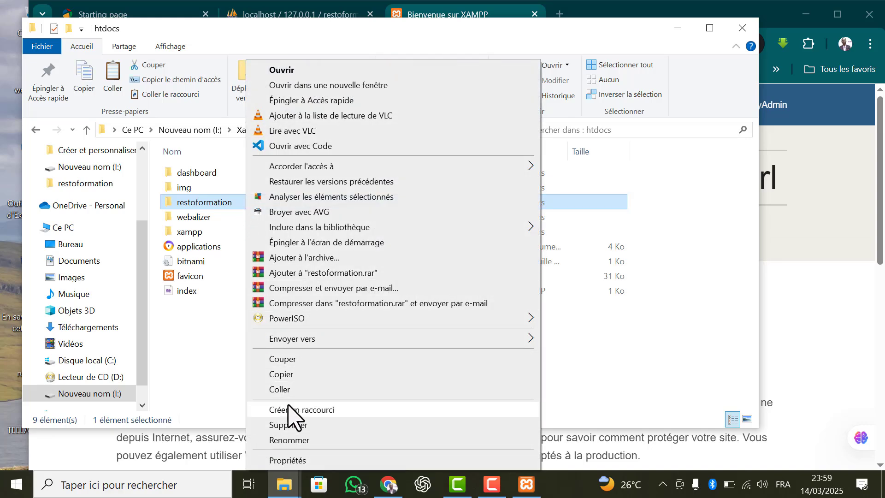
pyautogui.click(300, 440)
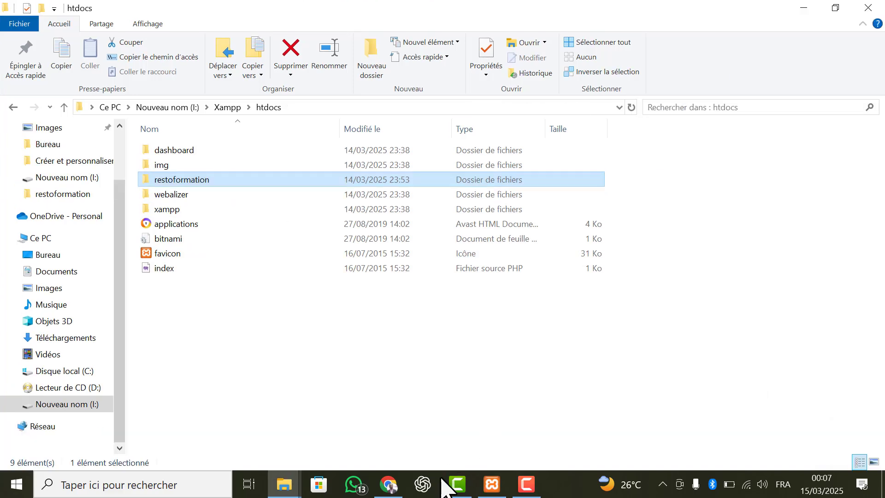
# - Switch back to Chrome, complete the address as localhost/restoformation, and load the WordPress setup page
pyautogui.click(388, 484)
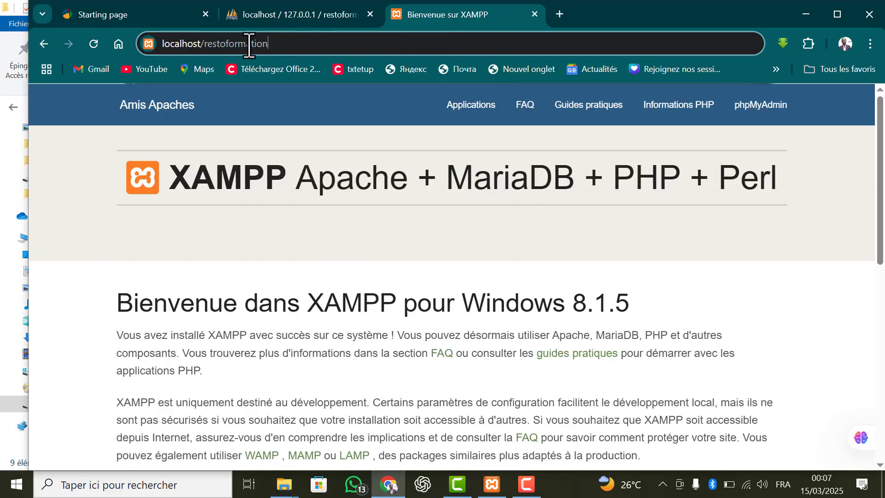
pyautogui.moveTo(294, 44); pyautogui.dragTo(210, 49)
pyautogui.moveTo(205, 45); pyautogui.dragTo(269, 46)
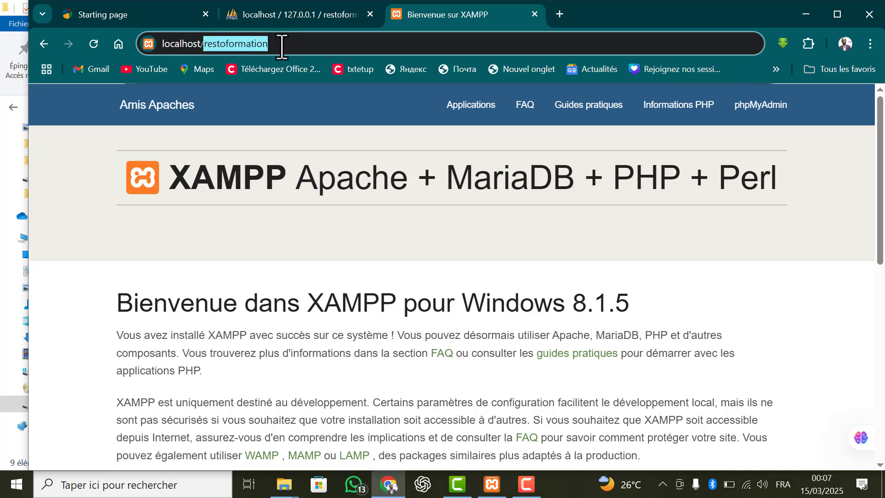
pyautogui.click(282, 46)
pyautogui.press('Return')
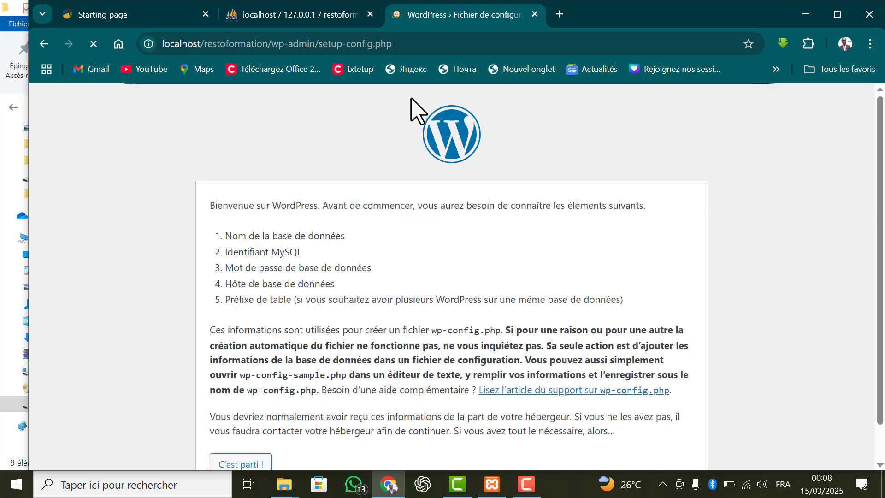
# - Start the WordPress configuration and set the database name to restoformation
pyautogui.scroll(-1, 428, 184)
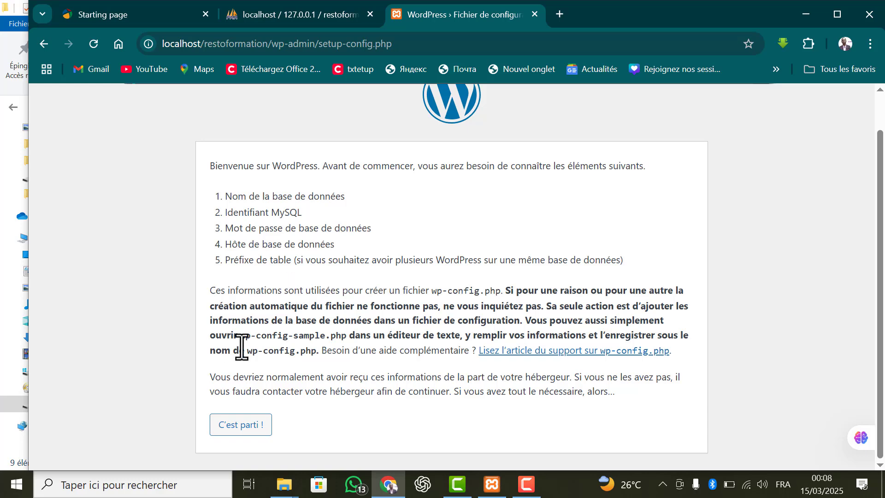
pyautogui.click(244, 423)
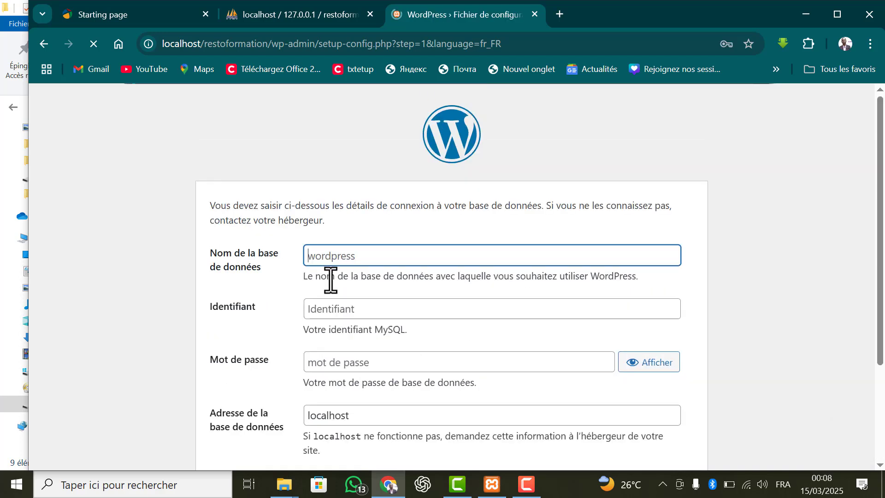
pyautogui.click(351, 255)
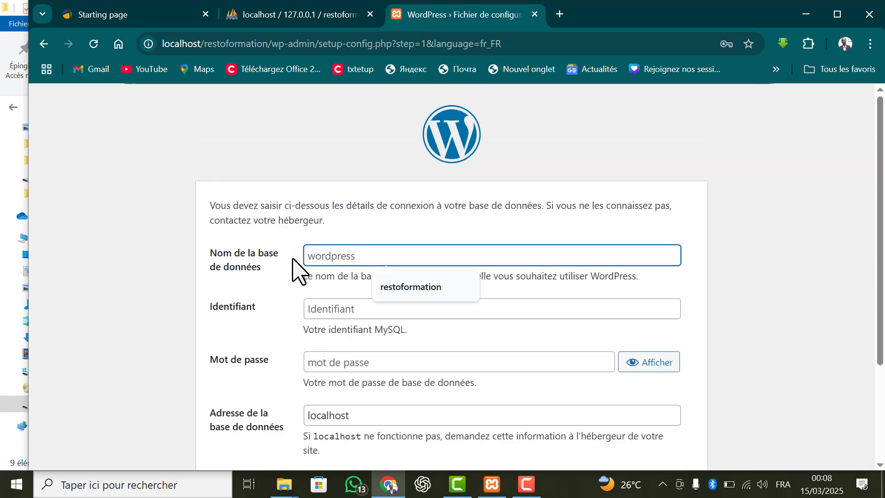
pyautogui.click(387, 288)
pyautogui.moveTo(377, 256); pyautogui.dragTo(295, 267)
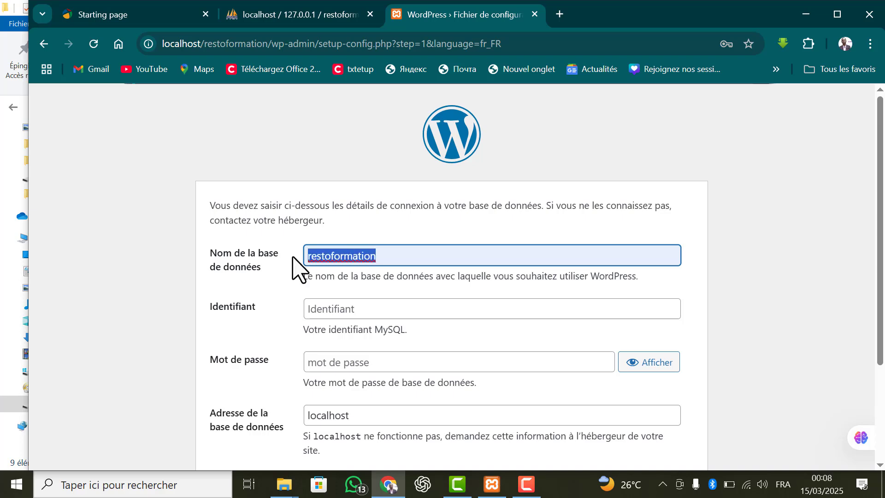
# - Set the MySQL username to root, leave the password empty, keep localhost and the wp_ prefix, and submit the database details
pyautogui.click(330, 310)
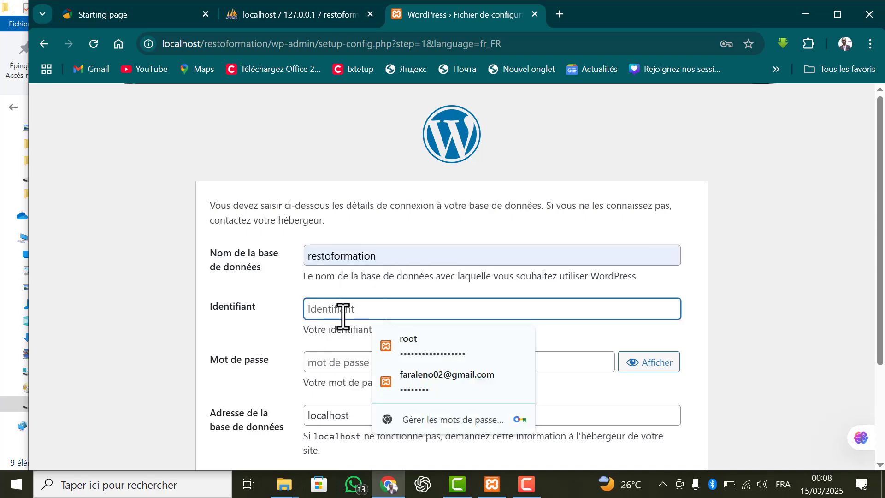
pyautogui.write('root')
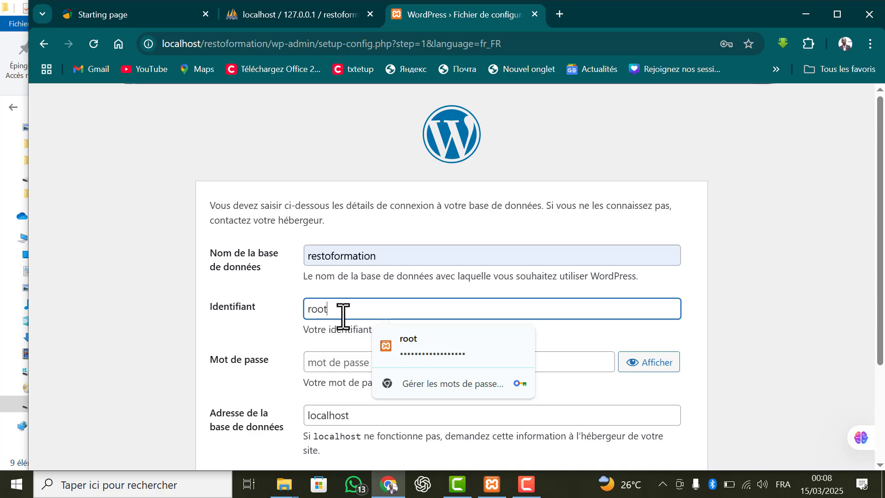
pyautogui.click(322, 362)
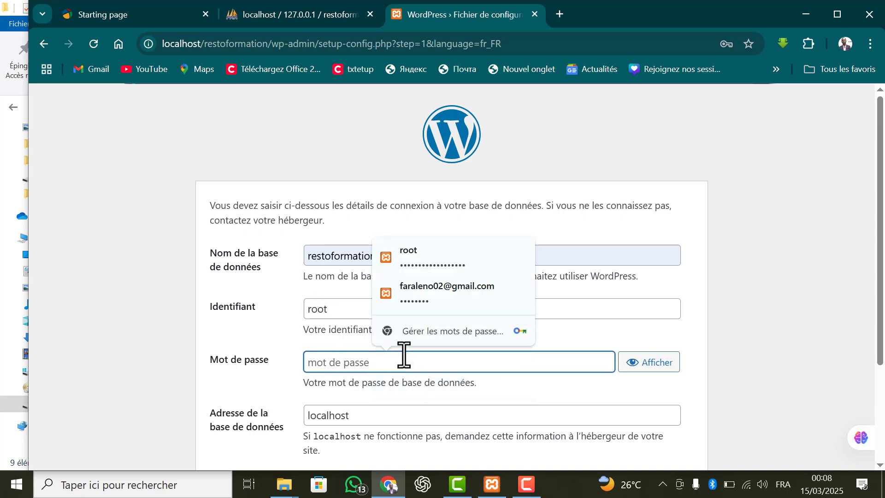
pyautogui.click(369, 417)
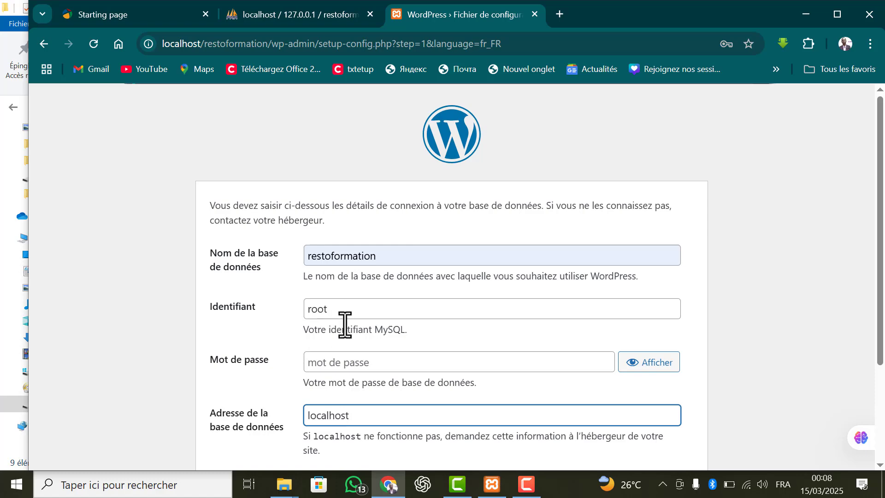
pyautogui.scroll(-1, 384, 407)
pyautogui.scroll(-1, 384, 407)
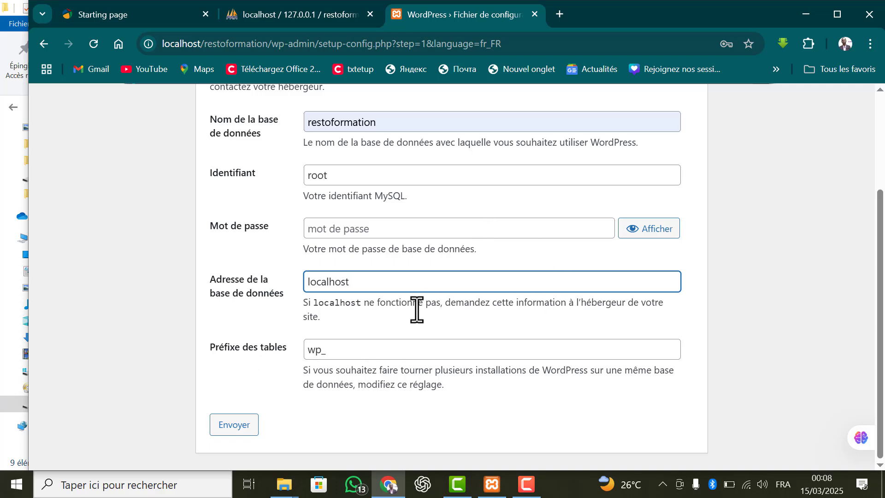
pyautogui.click(240, 425)
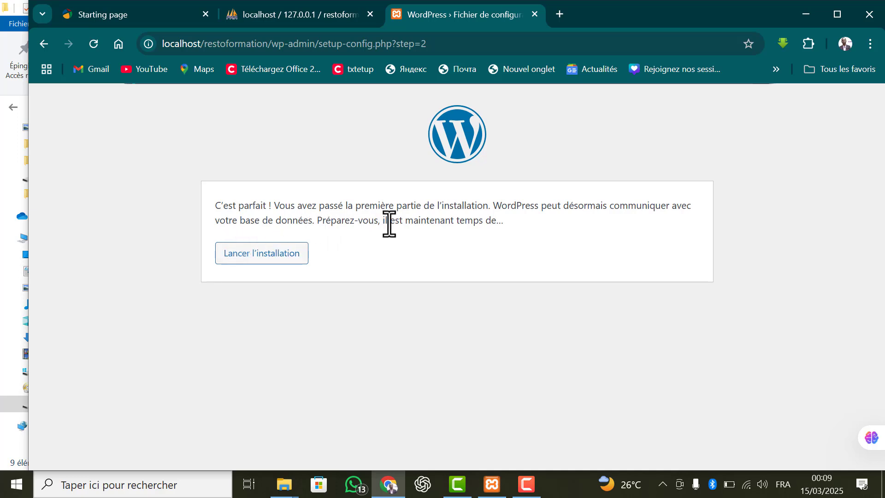
# - Launch the WordPress installation and set the site title to restoformation and the username to root
pyautogui.click(270, 258)
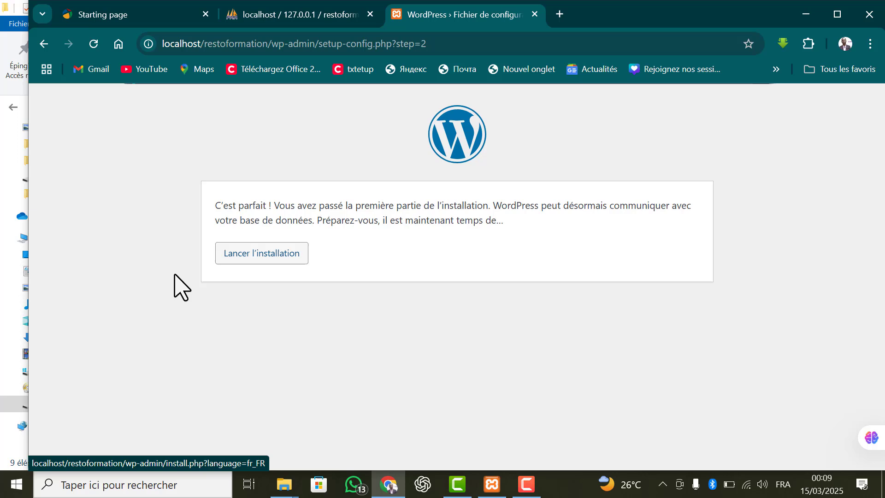
pyautogui.click(288, 261)
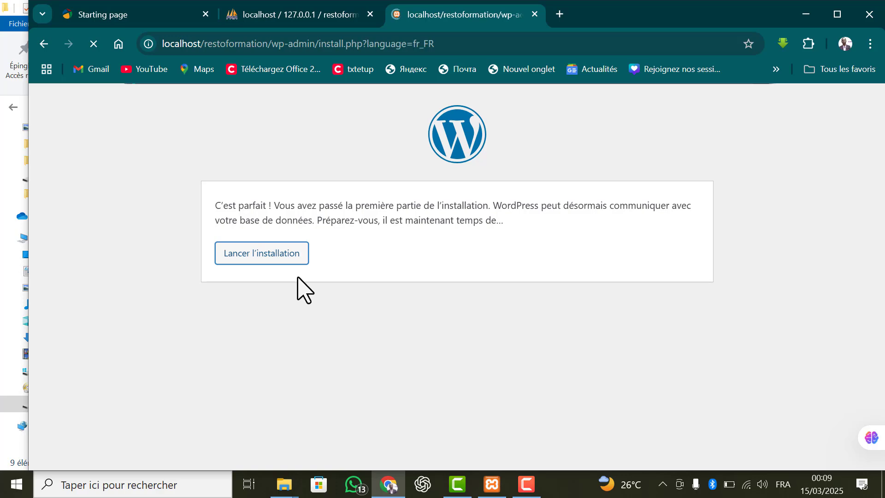
pyautogui.scroll(-3, 394, 288)
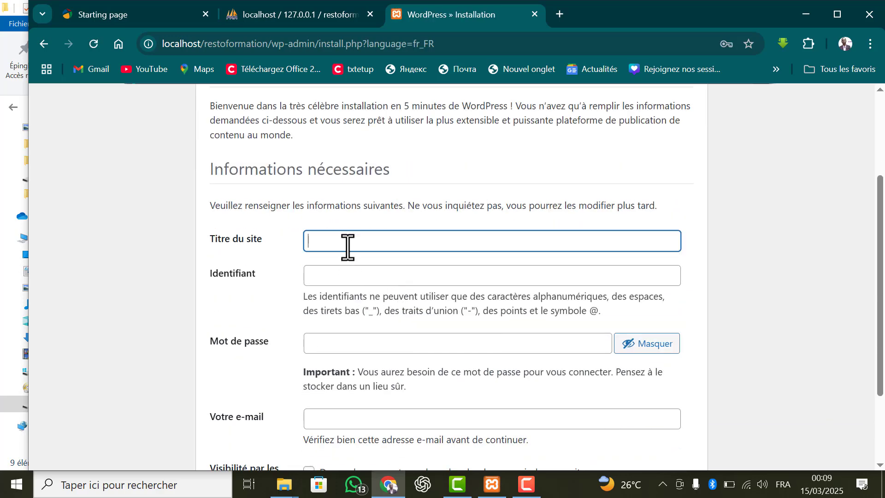
pyautogui.click(347, 247)
pyautogui.click(387, 273)
pyautogui.click(338, 277)
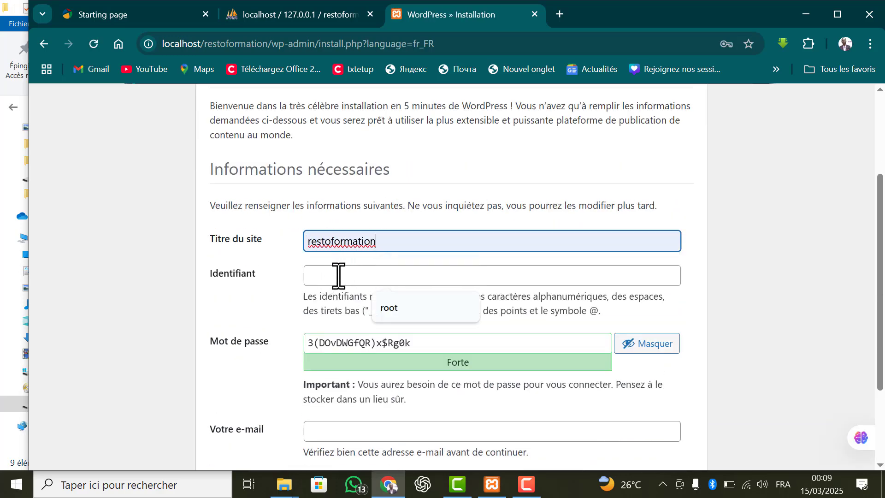
pyautogui.click(390, 310)
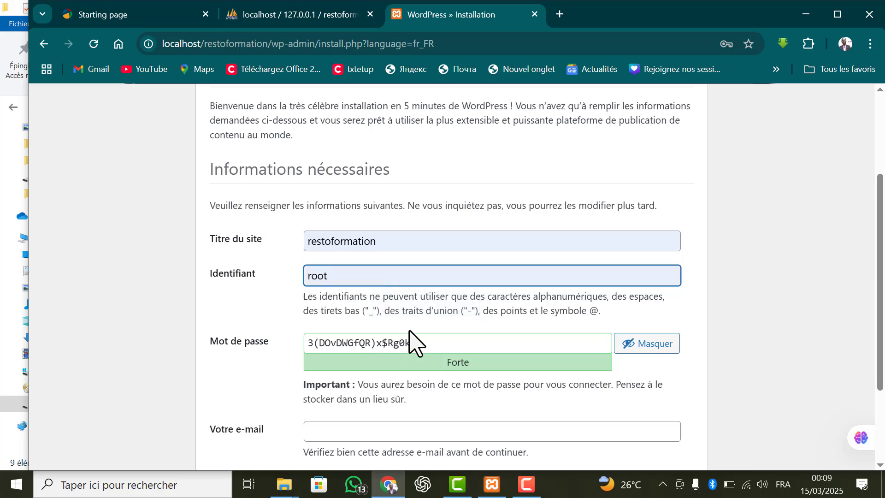
# - Keep the generated strong password and fill in the site administrator's e-mail address on the installation form
pyautogui.scroll(-2, 409, 340)
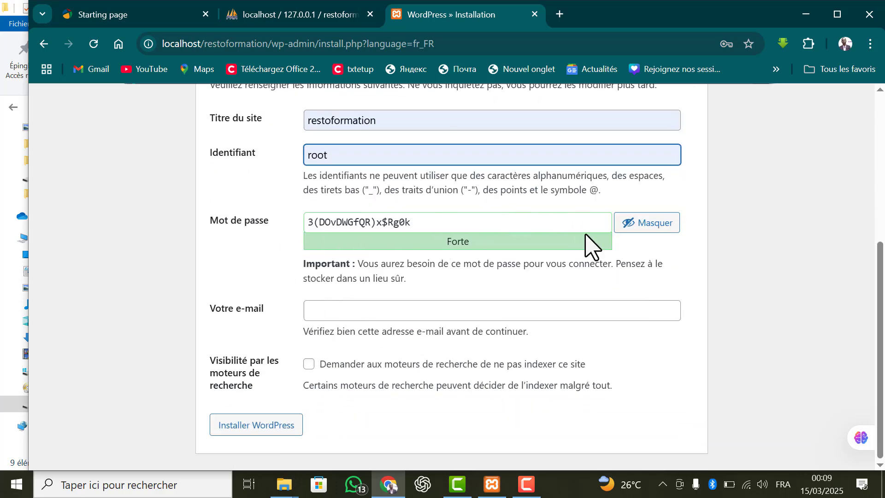
pyautogui.moveTo(442, 222); pyautogui.dragTo(300, 225)
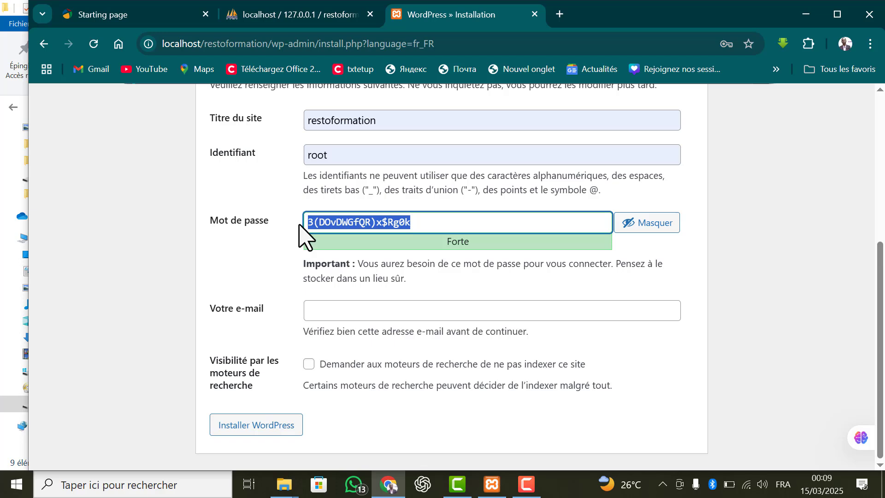
pyautogui.click(424, 226)
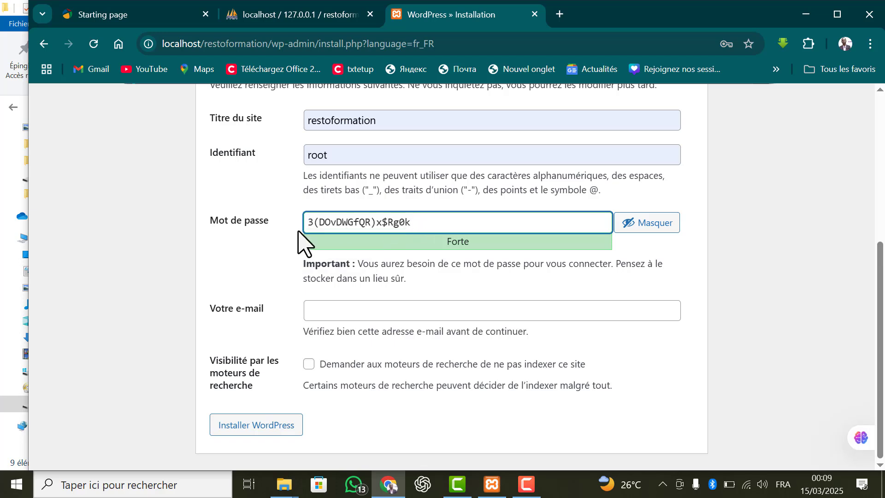
pyautogui.click(345, 310)
pyautogui.click(407, 351)
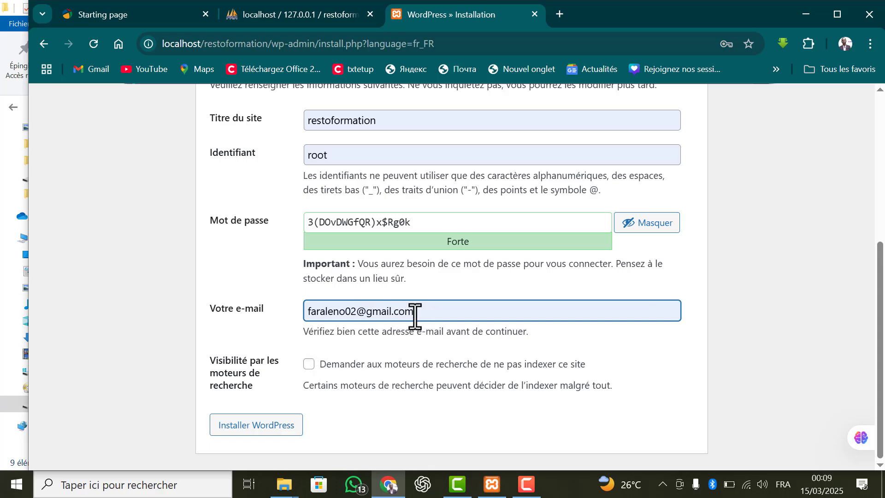
# - Install WordPress with the entered site details and update the browser's saved password for root
pyautogui.click(277, 426)
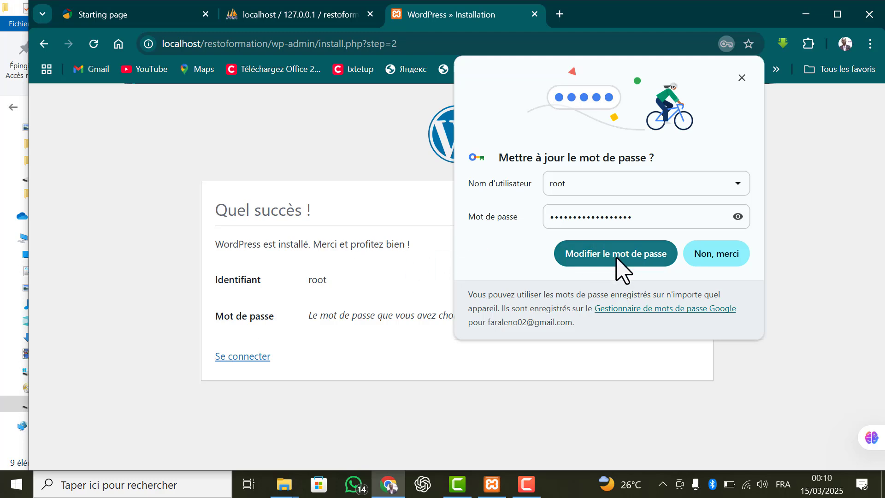
pyautogui.click(647, 260)
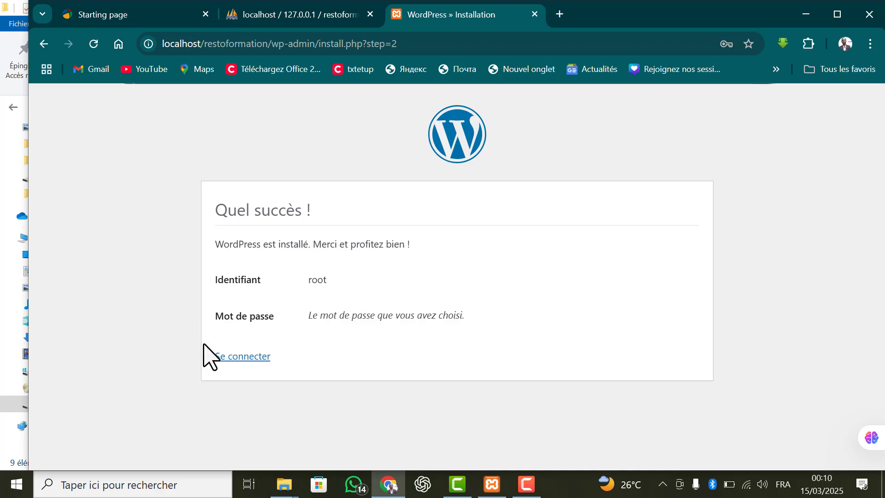
# - Log in to WordPress with the saved root credentials, entering the Windows PIN to authorize filling the password
pyautogui.click(240, 364)
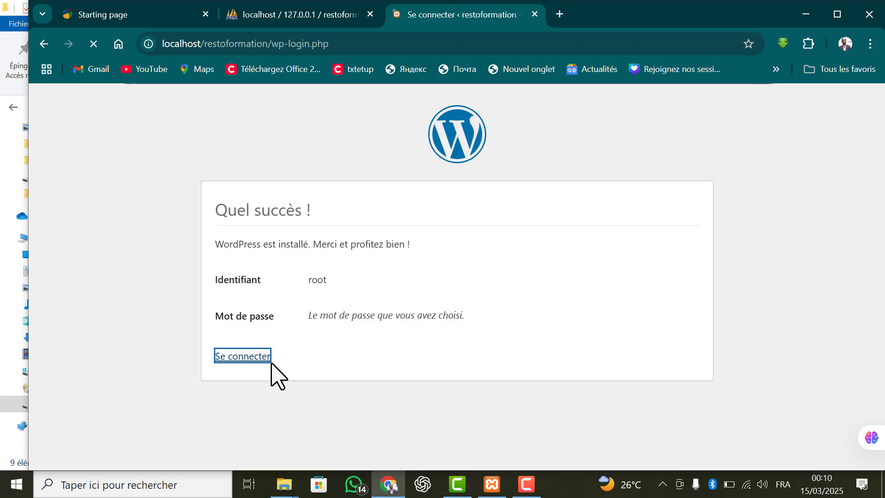
pyautogui.click(383, 263)
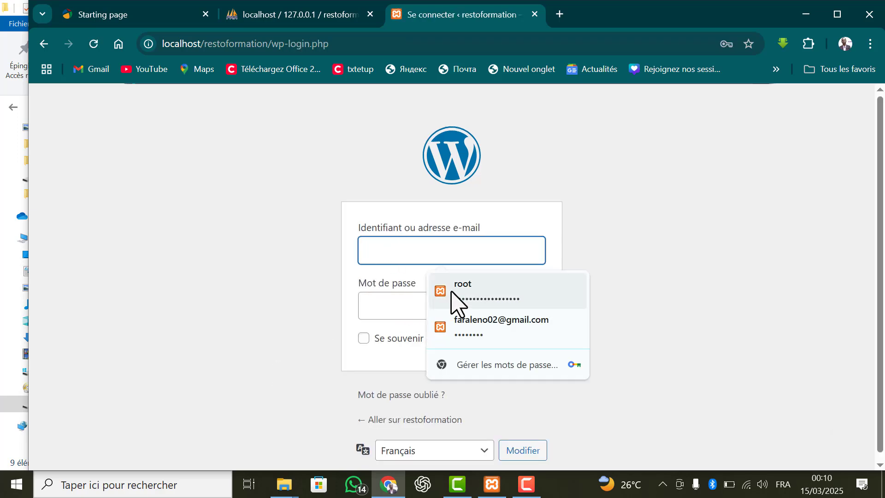
pyautogui.click(476, 285)
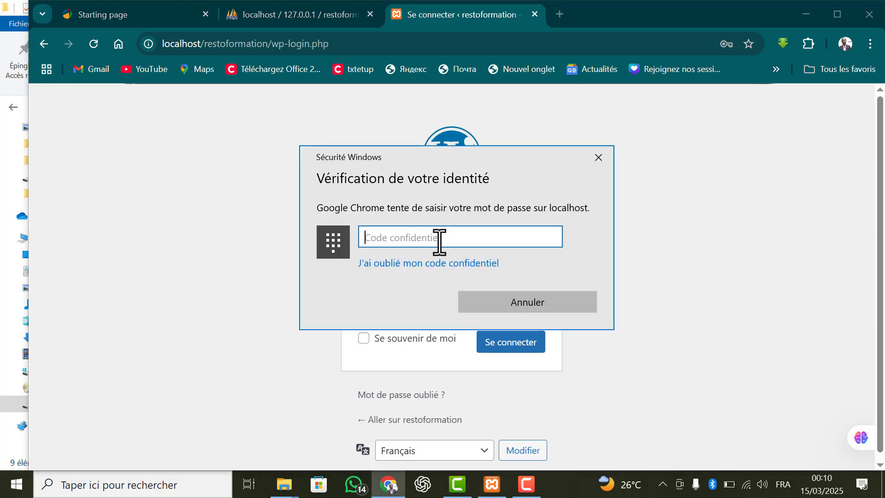
pyautogui.write('••')
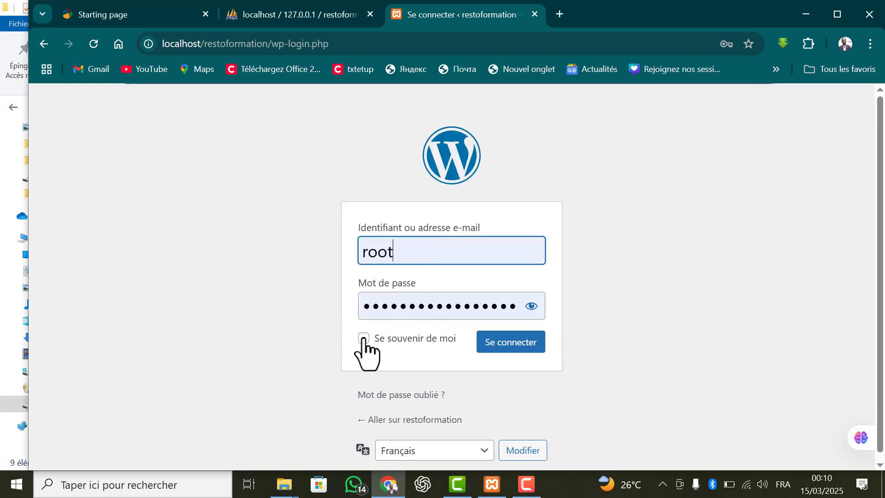
pyautogui.click(507, 352)
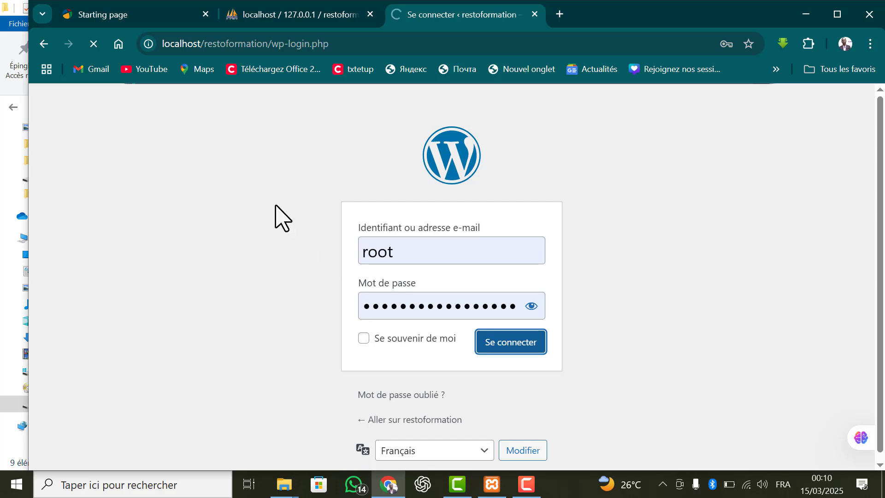